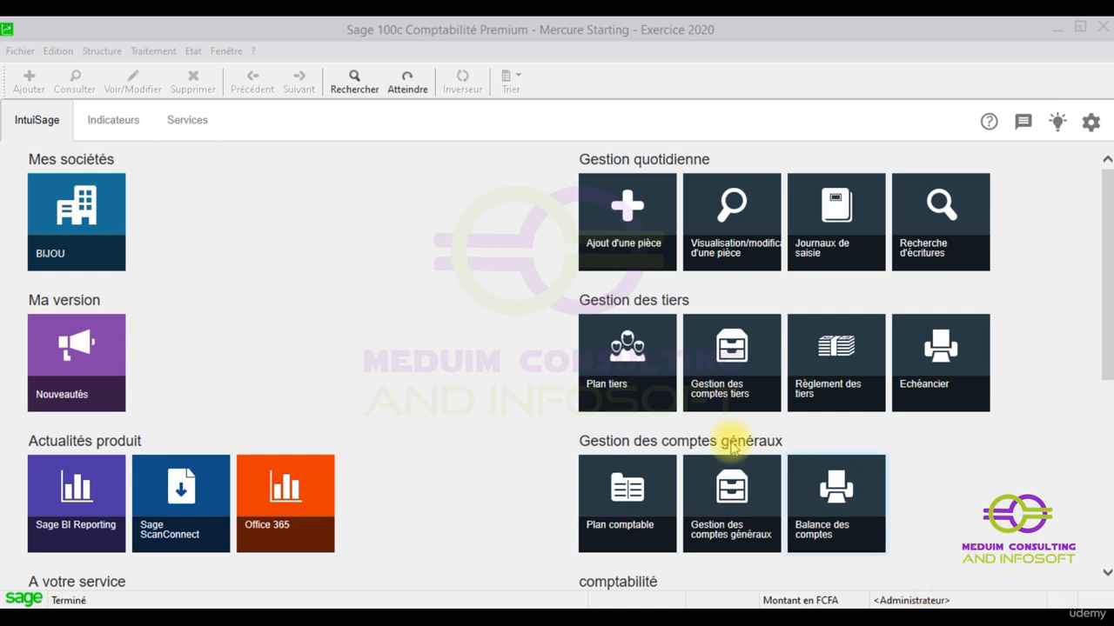
- Examine the instalment lines of the payment model "Paiement en trois fois" and close the payment model list
click(309, 24)
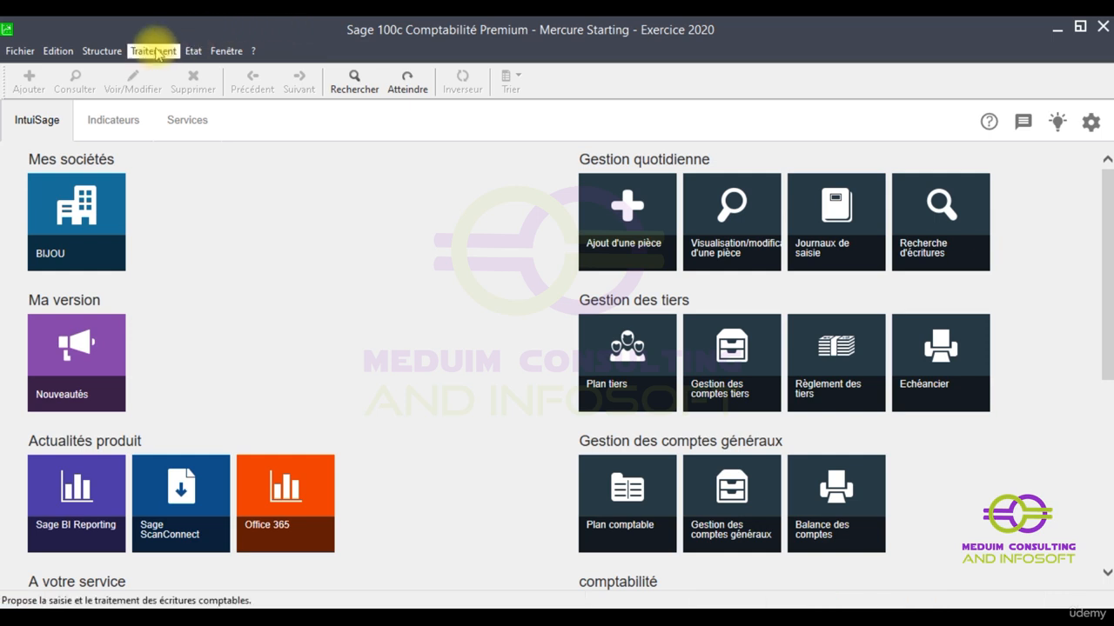
click(102, 51)
mouse_move(157, 252)
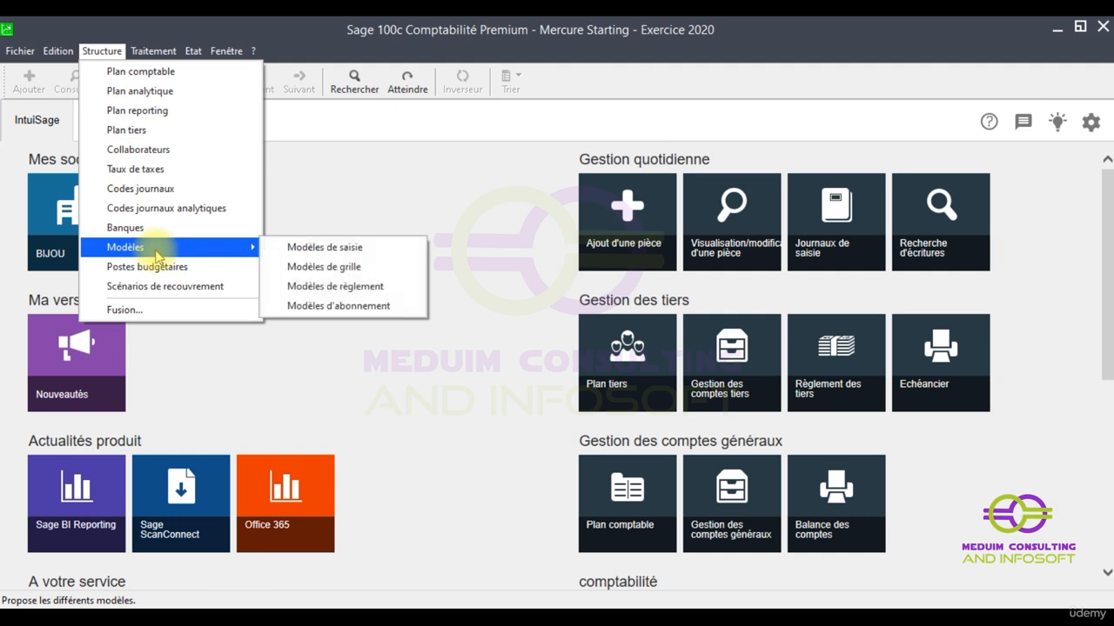
click(366, 287)
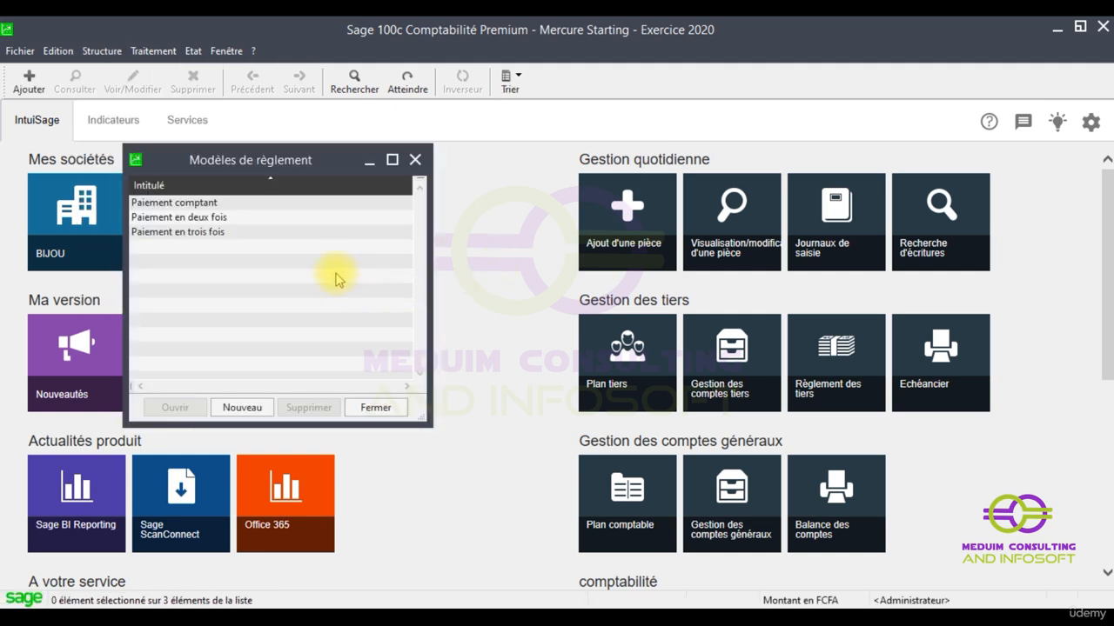
click(169, 203)
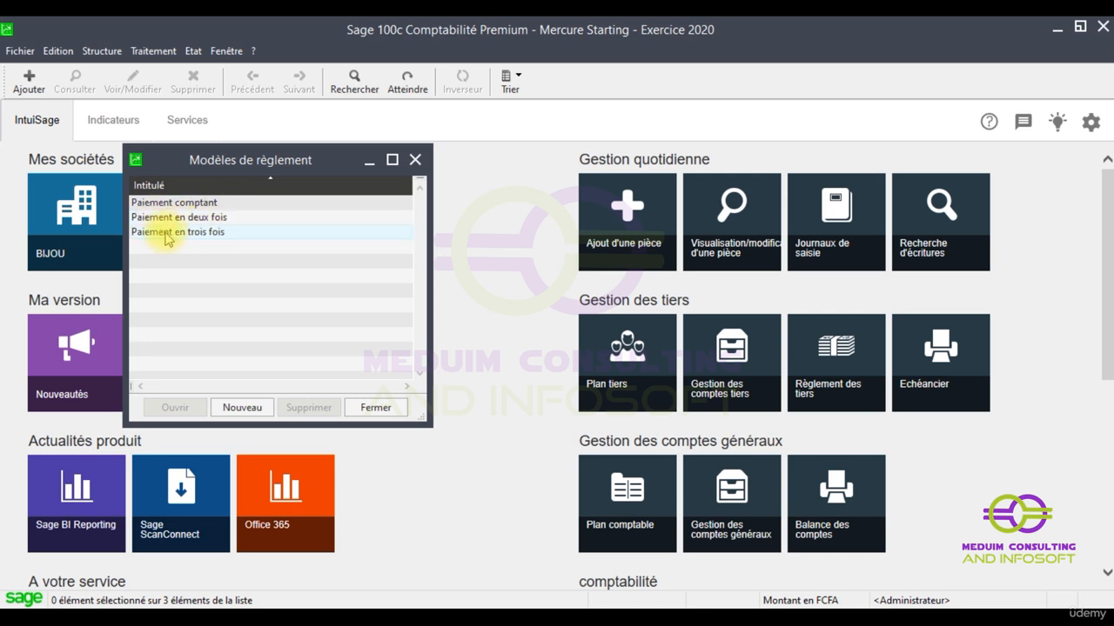
double_click(168, 239)
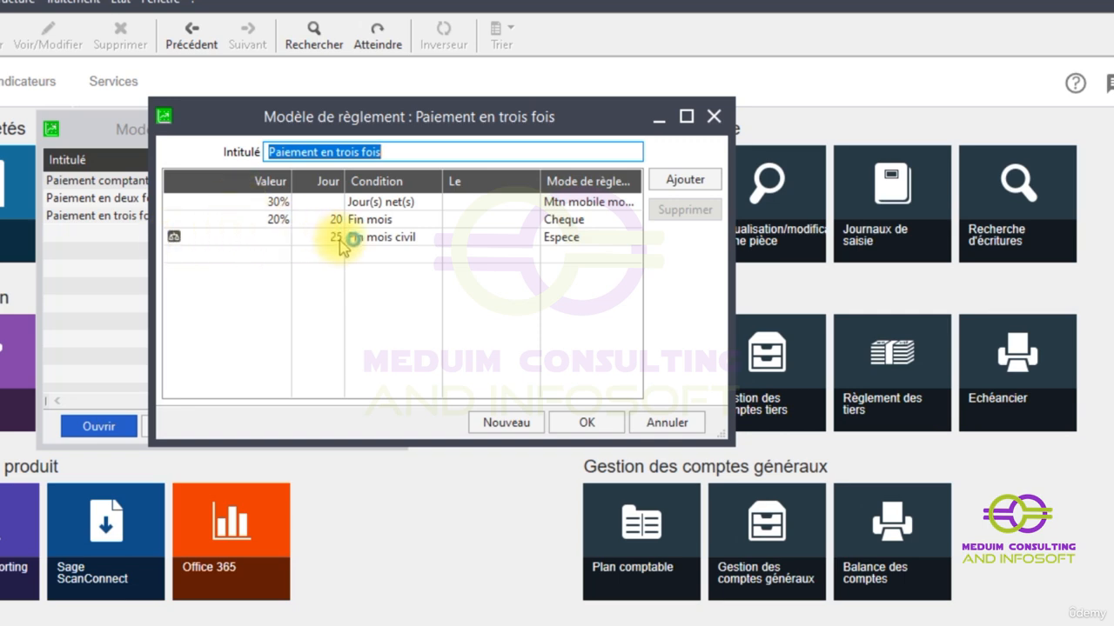
click(714, 120)
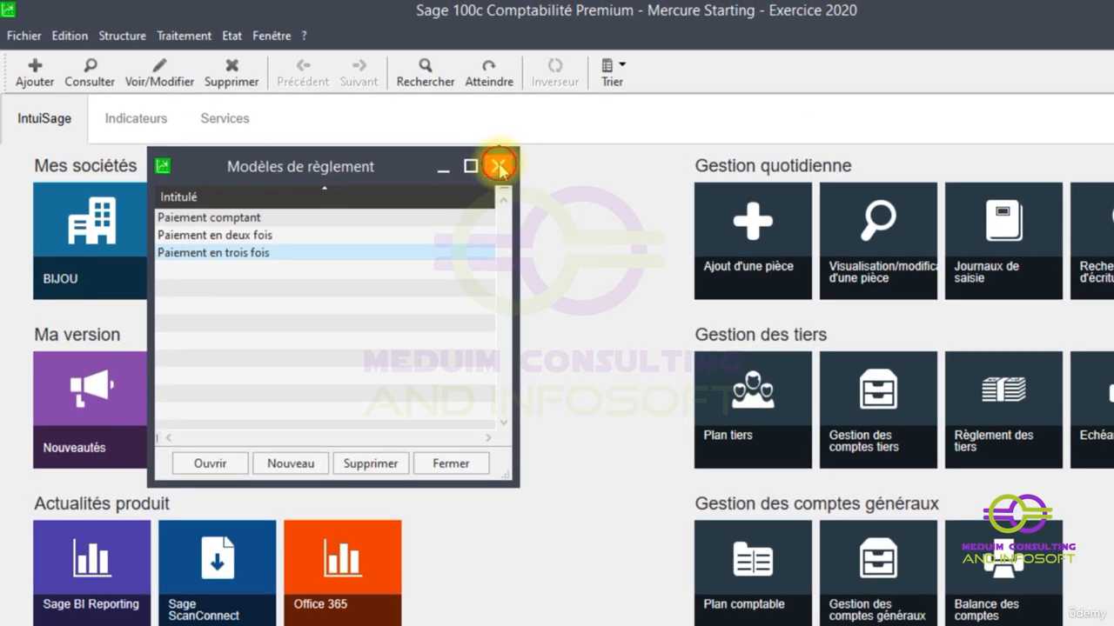
click(499, 168)
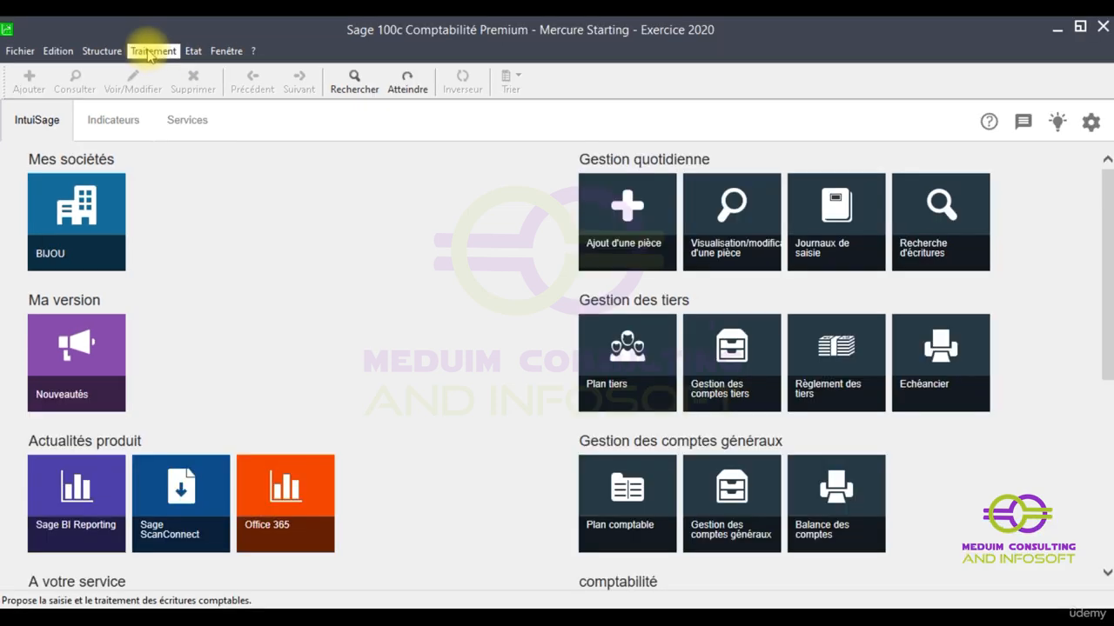
- Enable "Automatiser les écritures multi-échéances" in the processing options of the supplier FAUREST
click(151, 53)
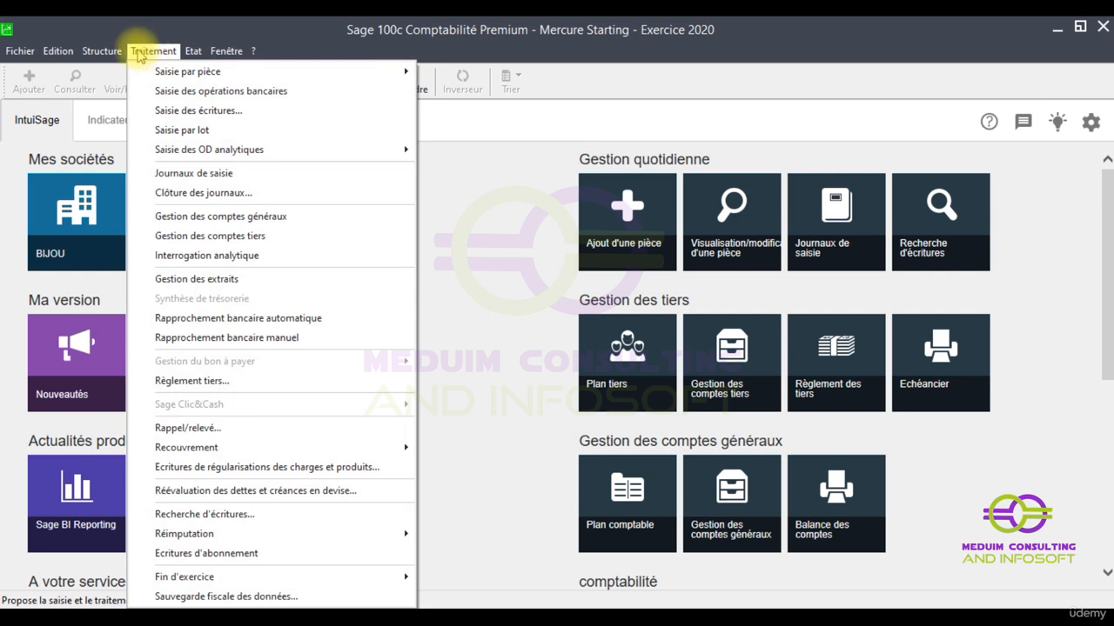
mouse_move(101, 54)
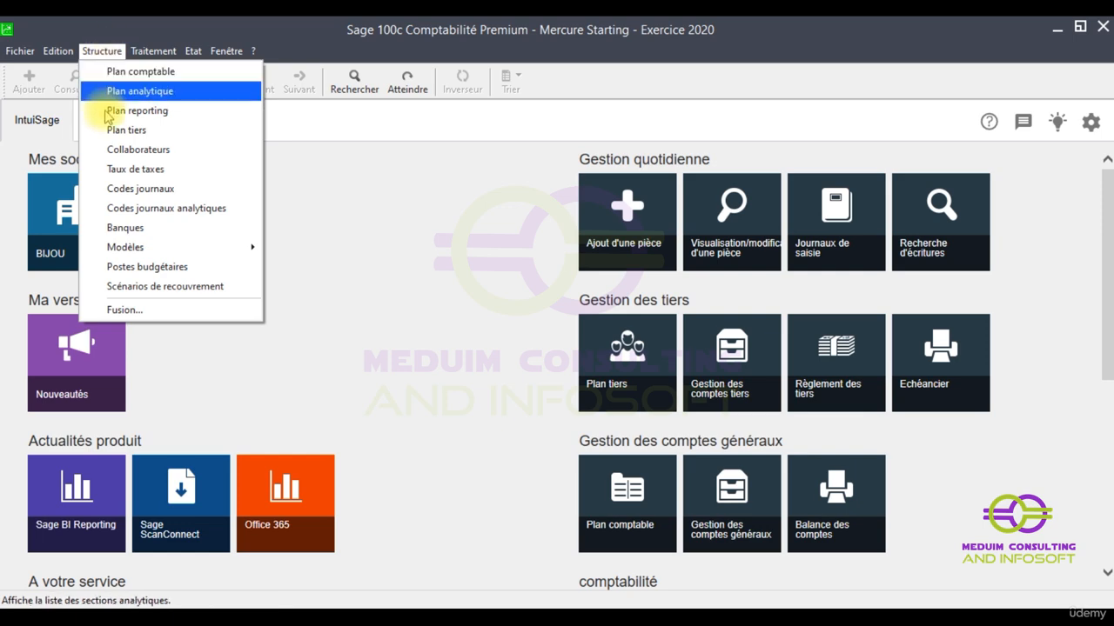
click(120, 135)
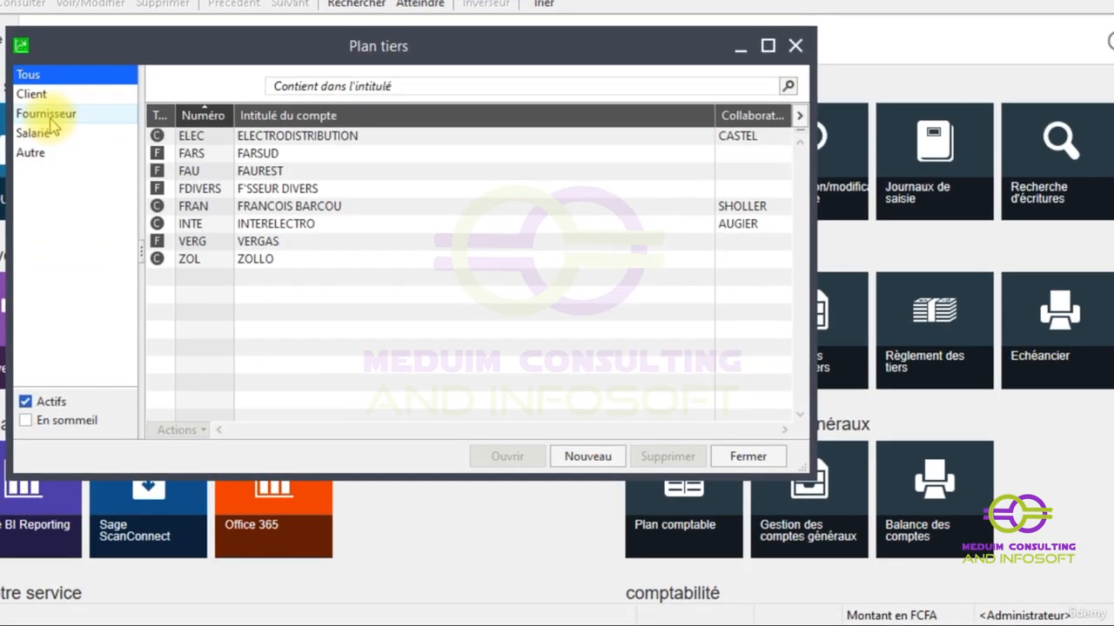
click(50, 119)
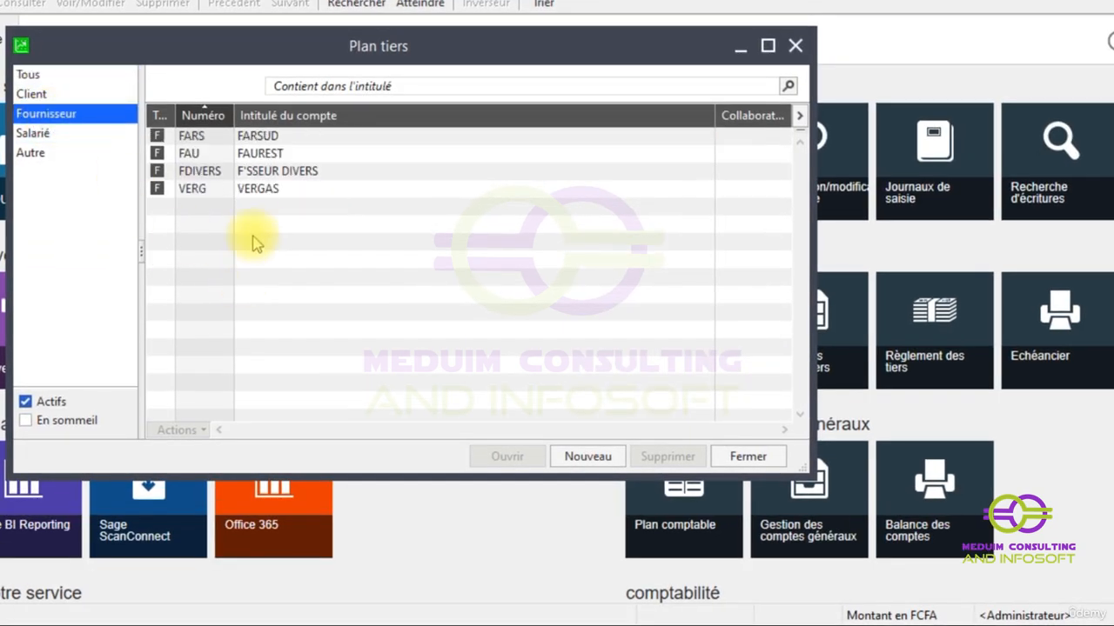
double_click(272, 157)
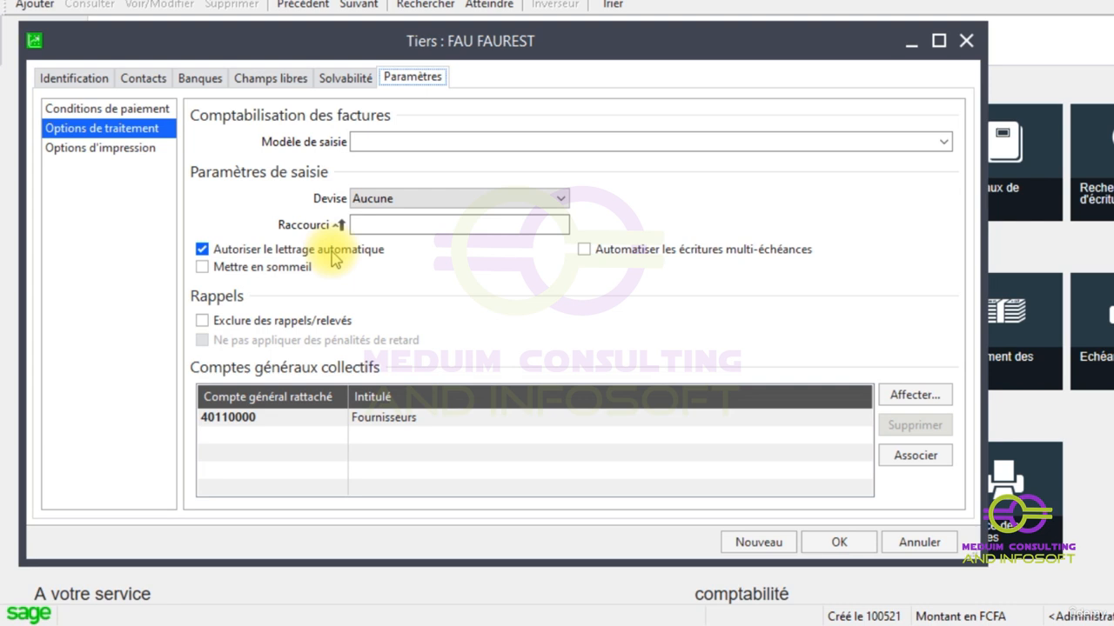
click(576, 255)
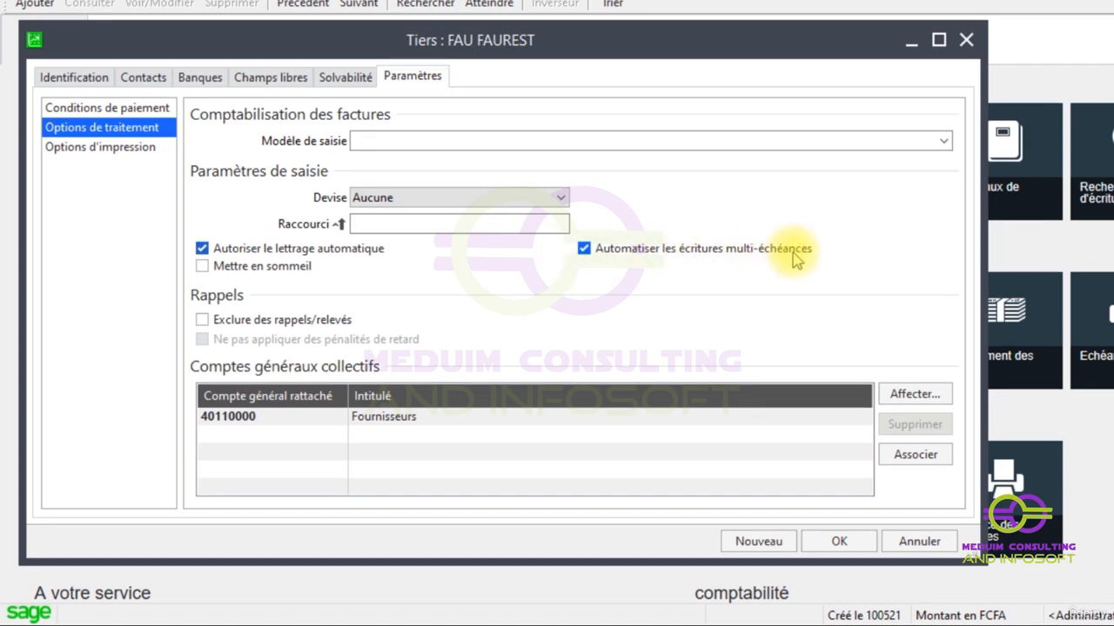
- Apply the model "Paiement en trois fois" to FAUREST's payment conditions and save the supplier record
click(111, 111)
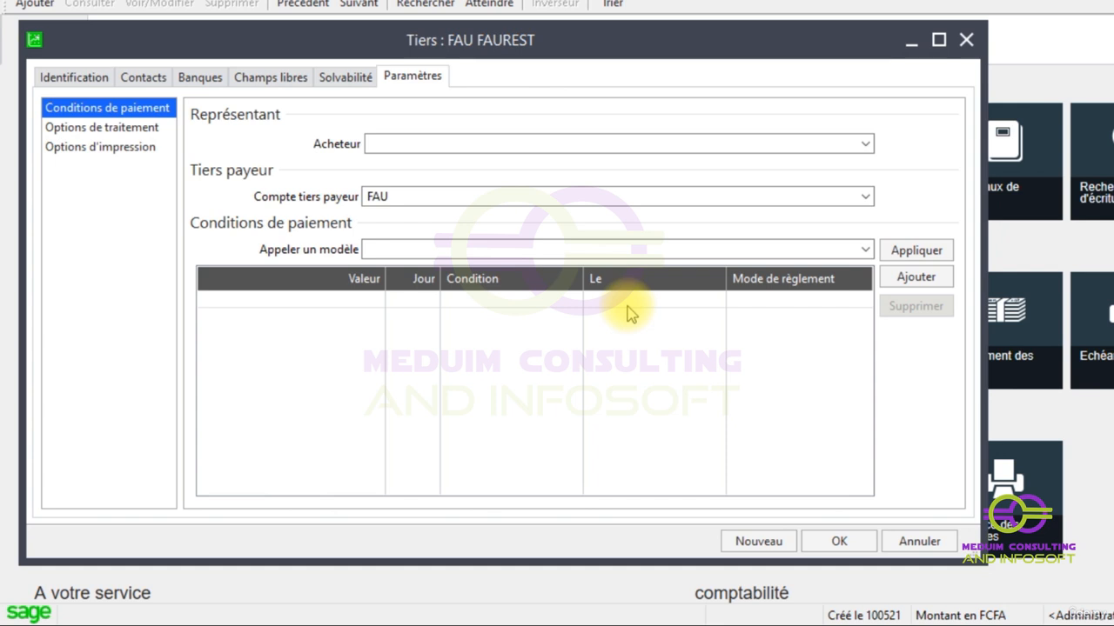
click(865, 250)
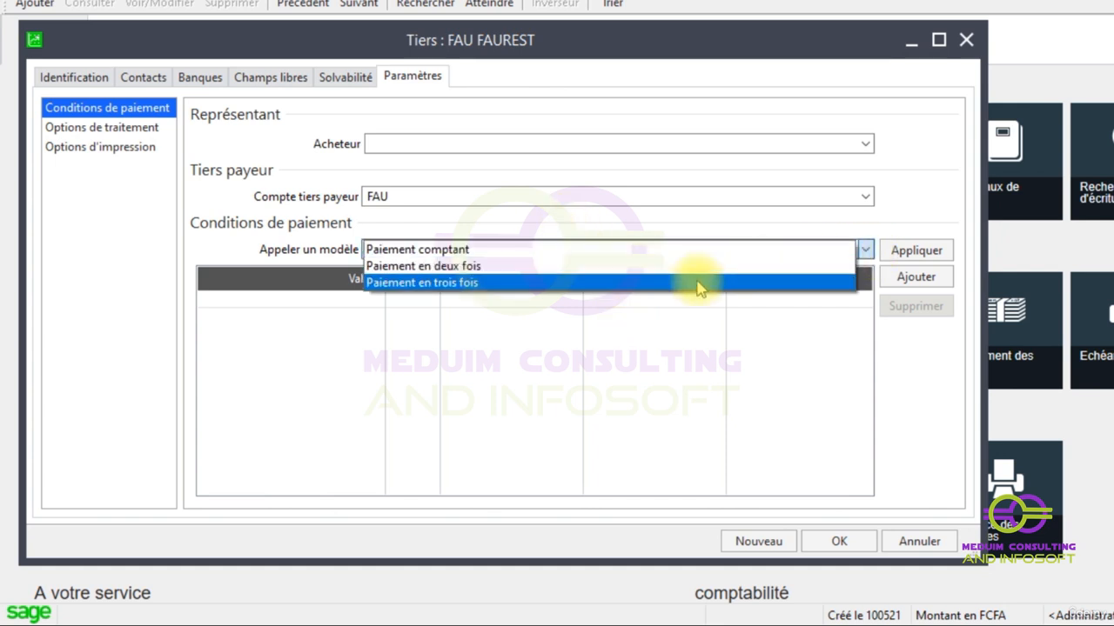
click(614, 286)
click(919, 258)
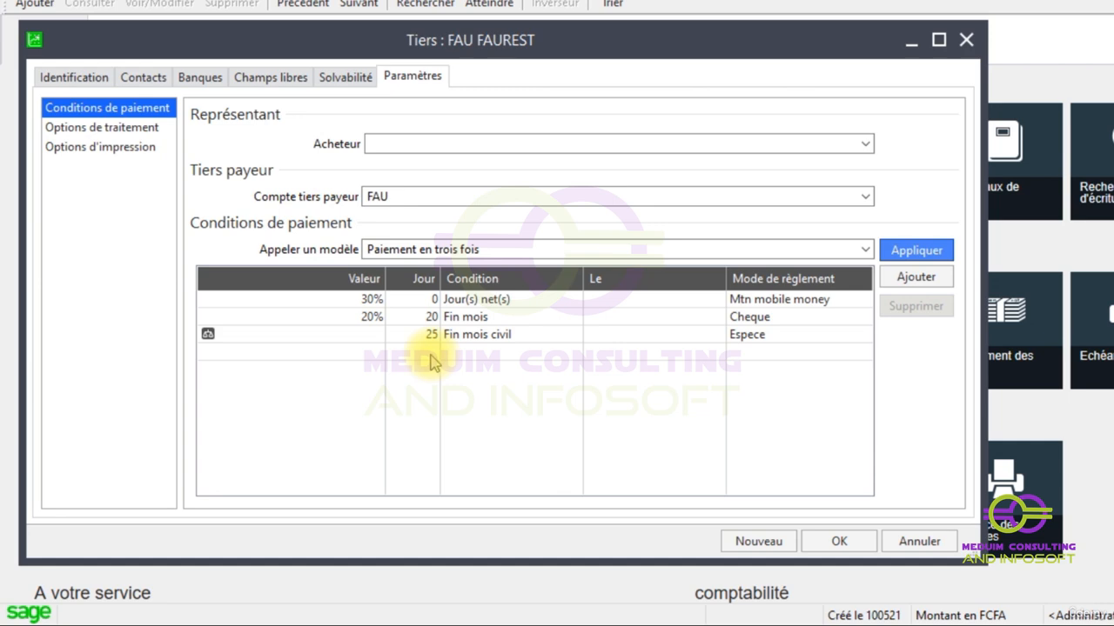
click(851, 544)
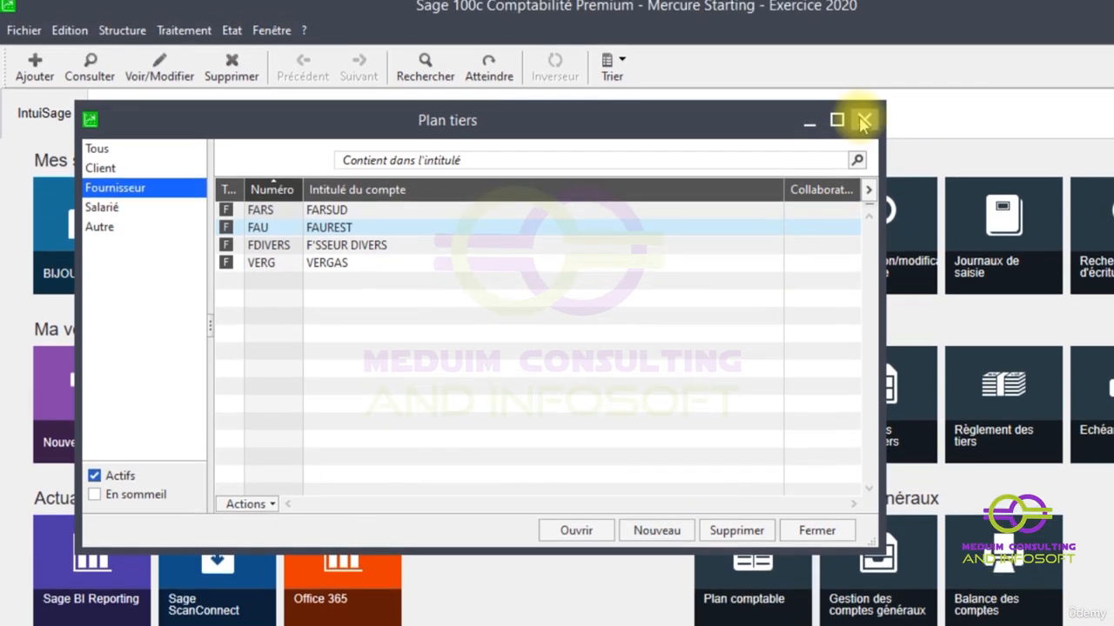
click(863, 122)
- Filter the entry journals to the opened ones and open the Achat journal for nov.20
click(183, 30)
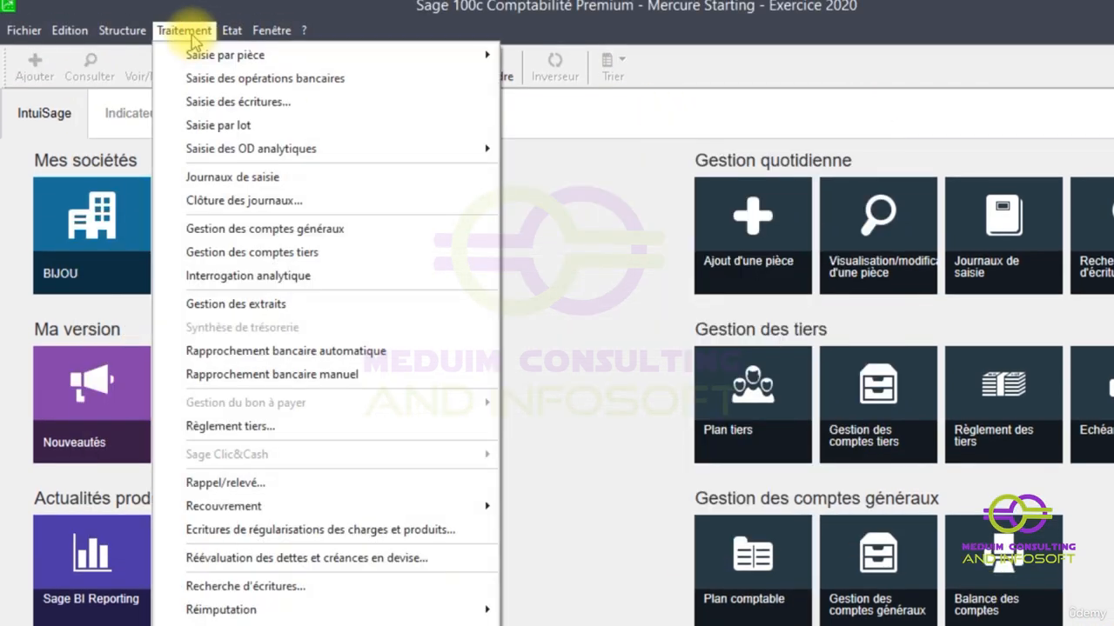
click(235, 178)
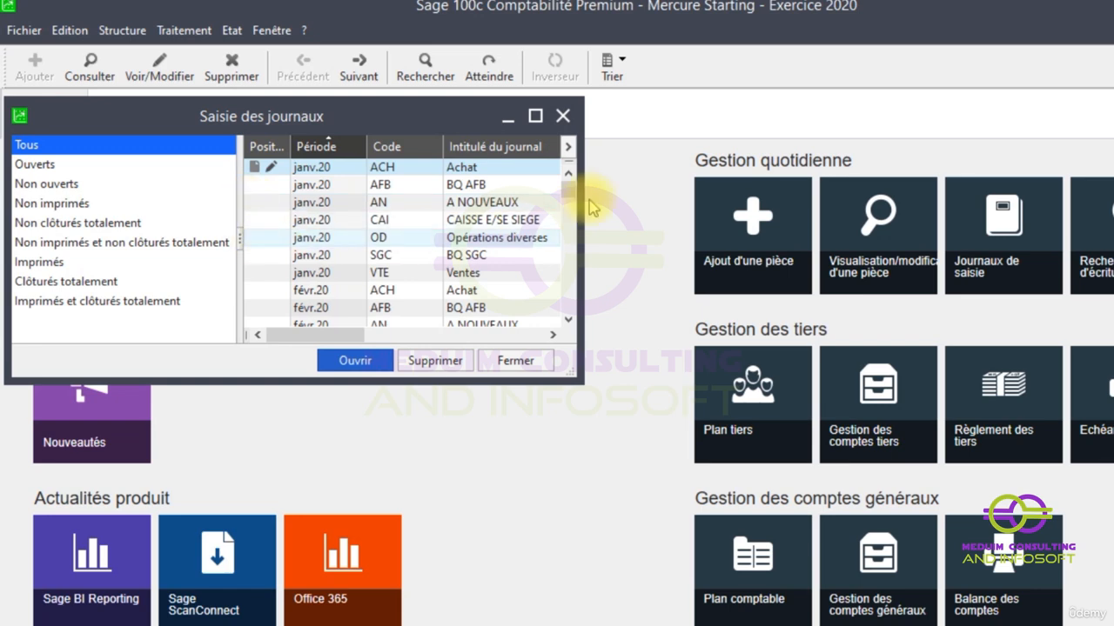
click(535, 115)
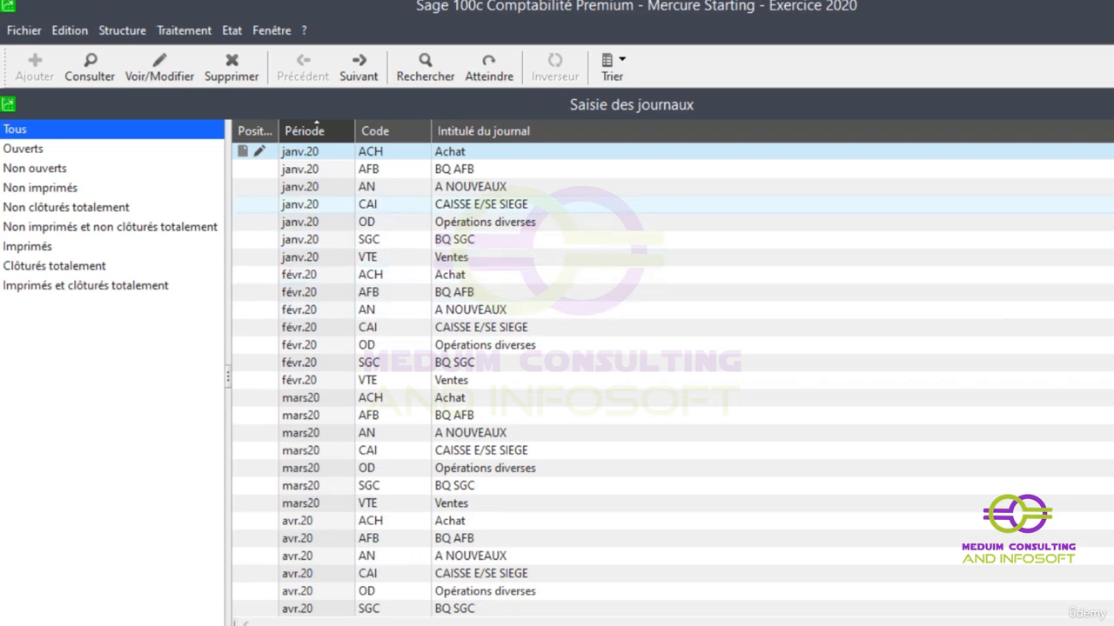
scroll(669, 374, down, 16)
scroll(669, 374, down, 3)
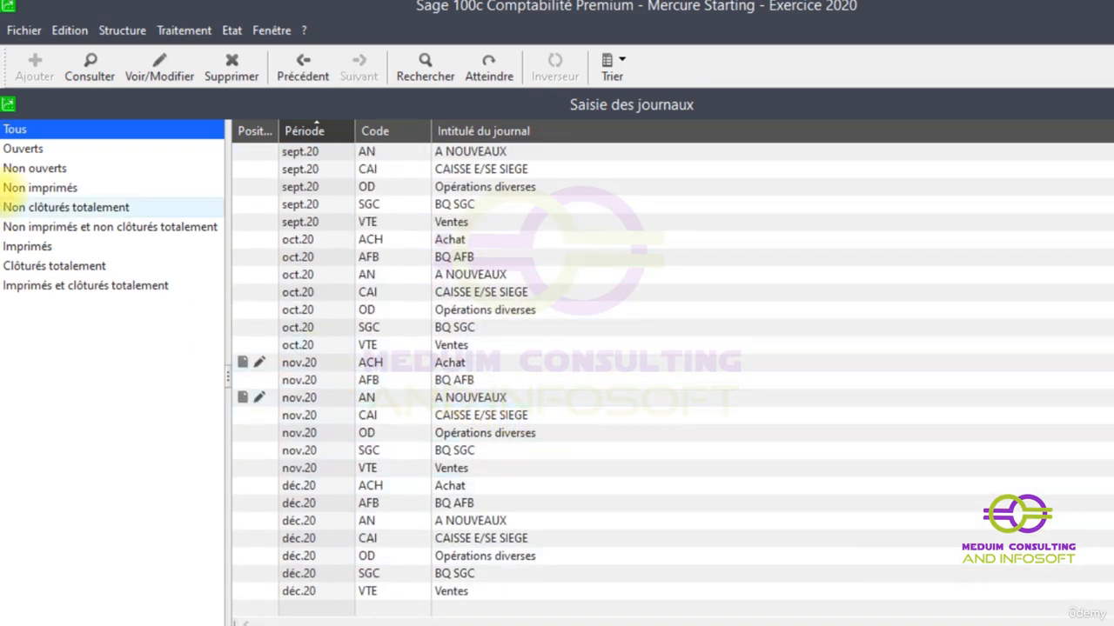
click(46, 150)
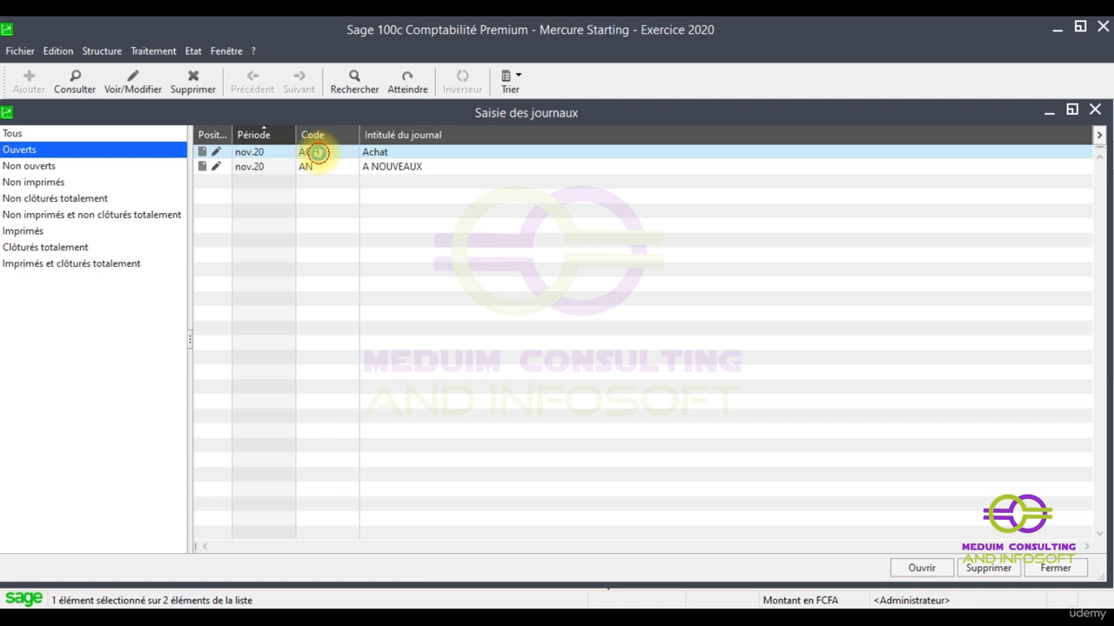
double_click(318, 152)
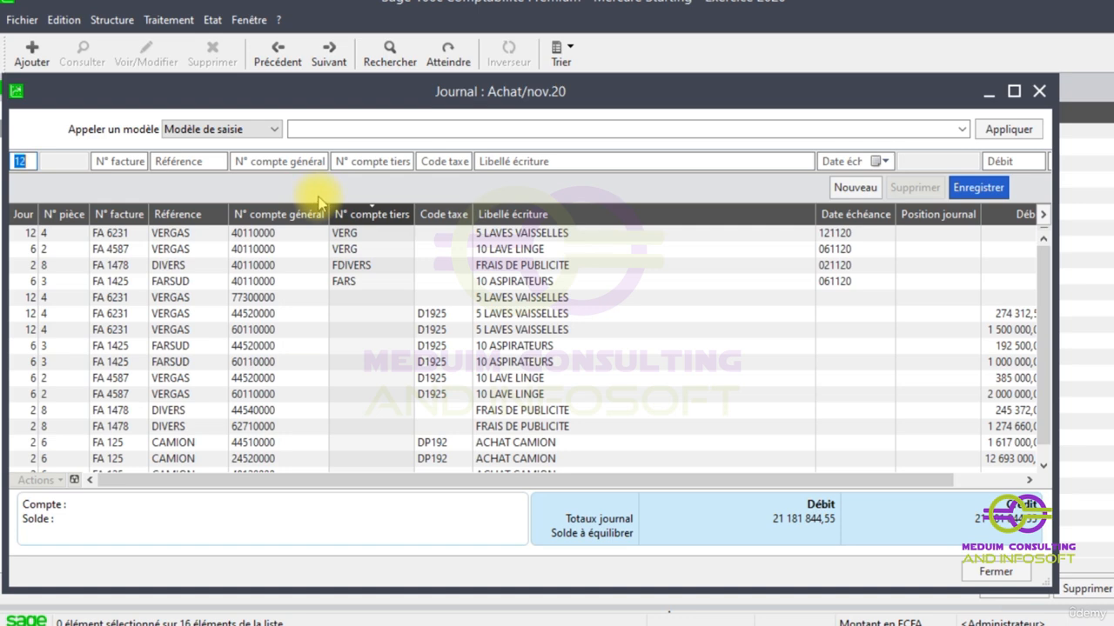
- Start a purchase entry for day 12 with invoice number FA 6521, reference FAUREST and general account 6011
key(Tab)
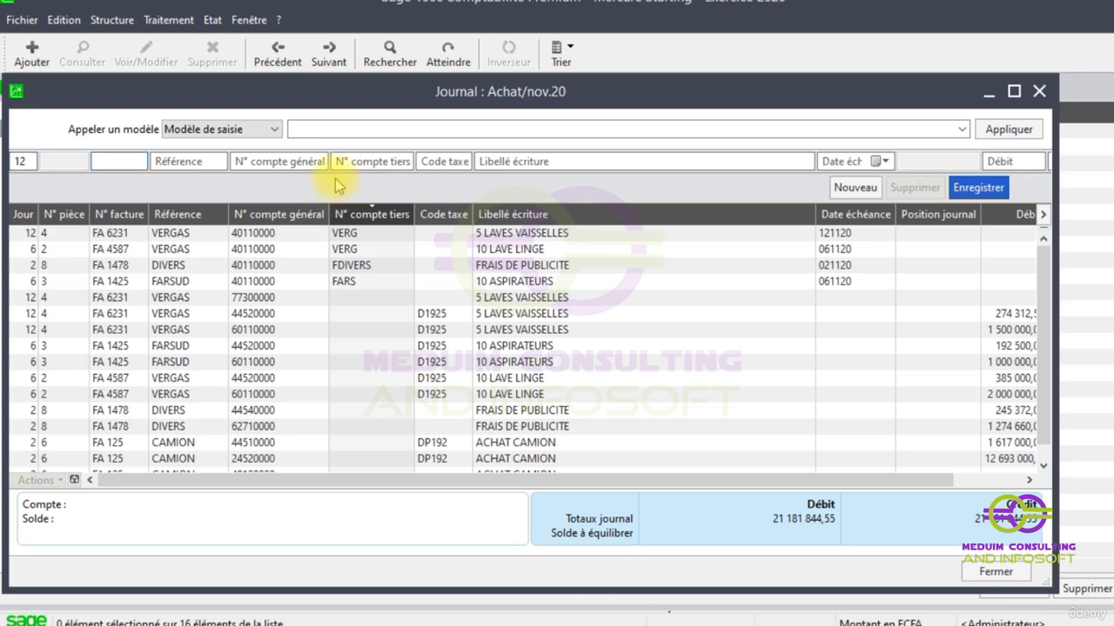
text(FA)
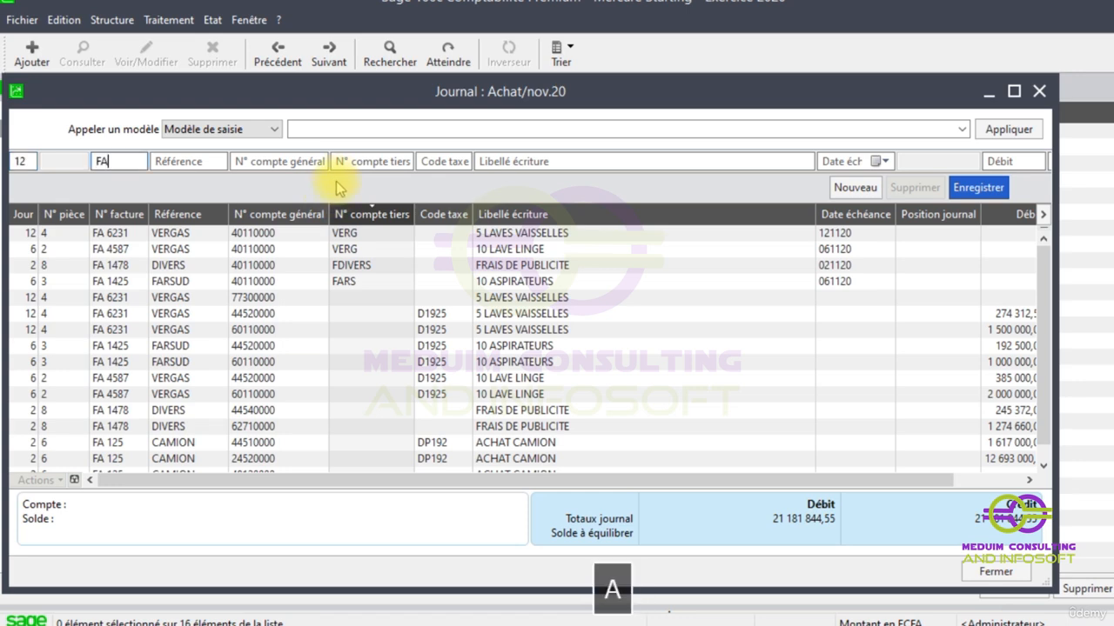
text( 6521)
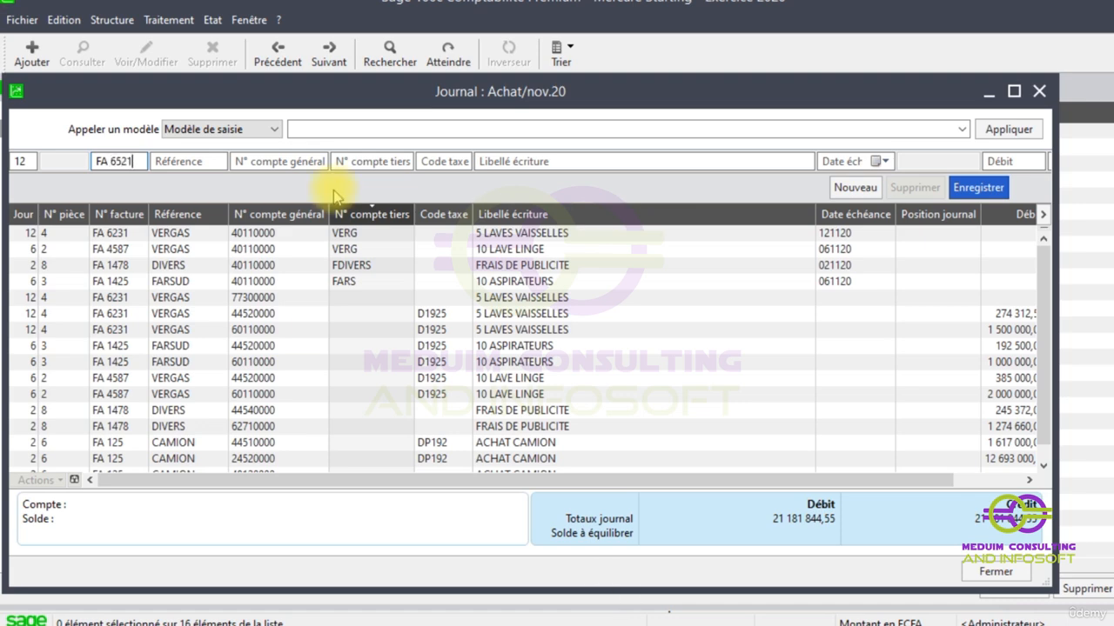
key(Tab)
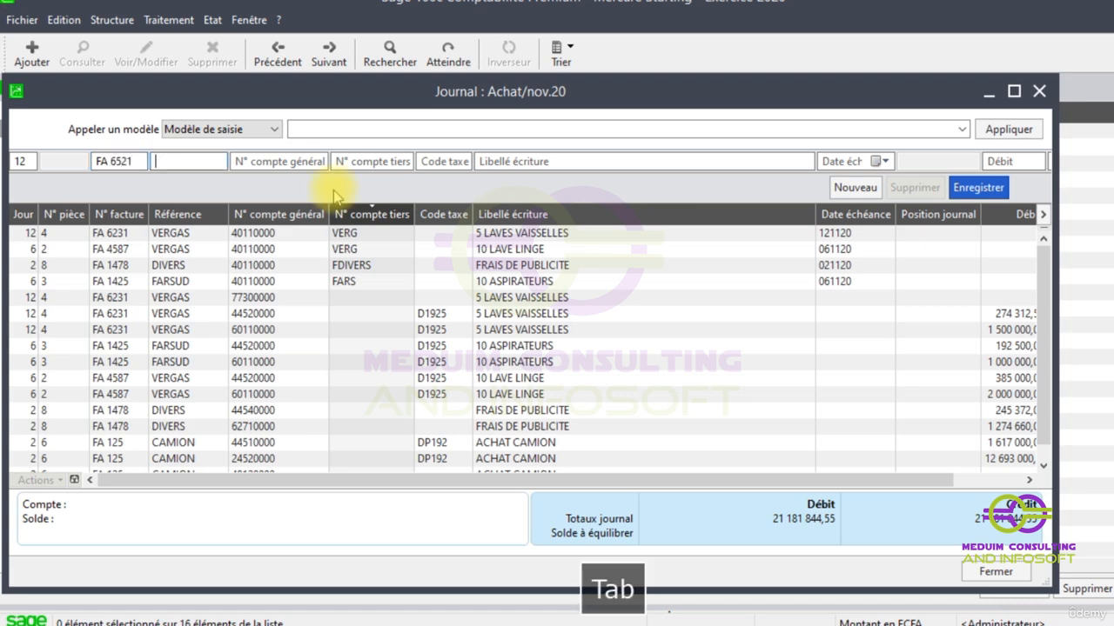
text(FAU)
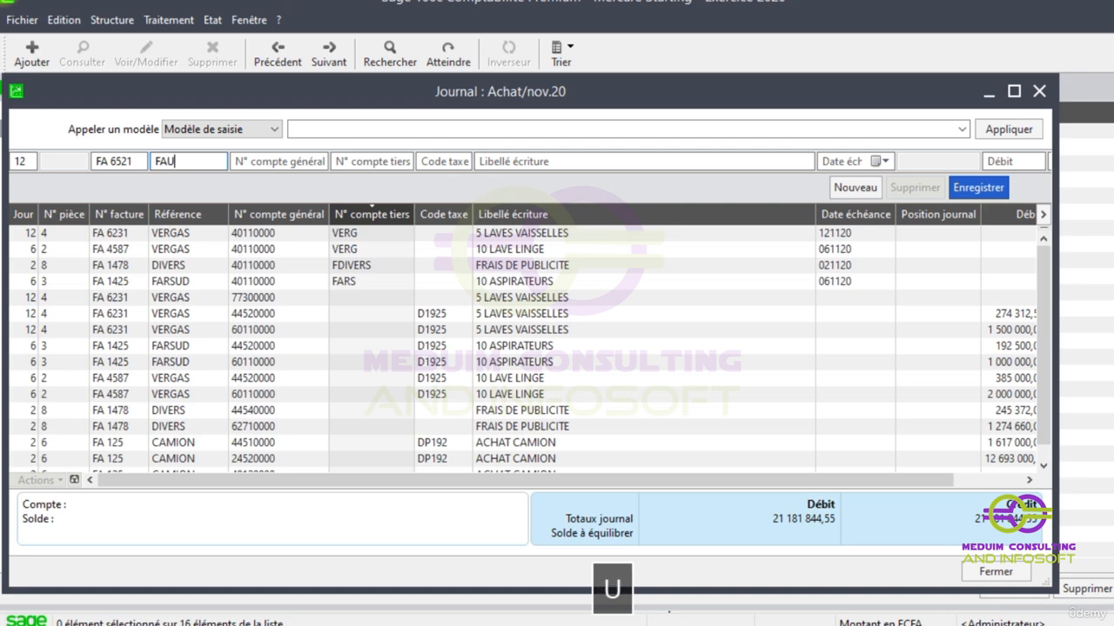
text(REST)
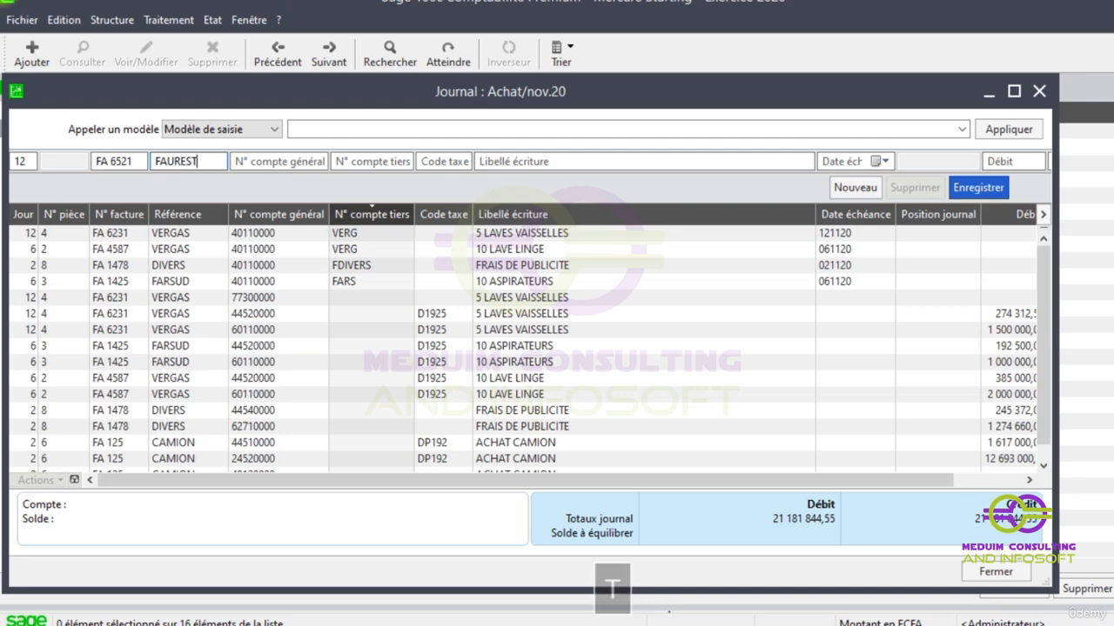
key(Tab)
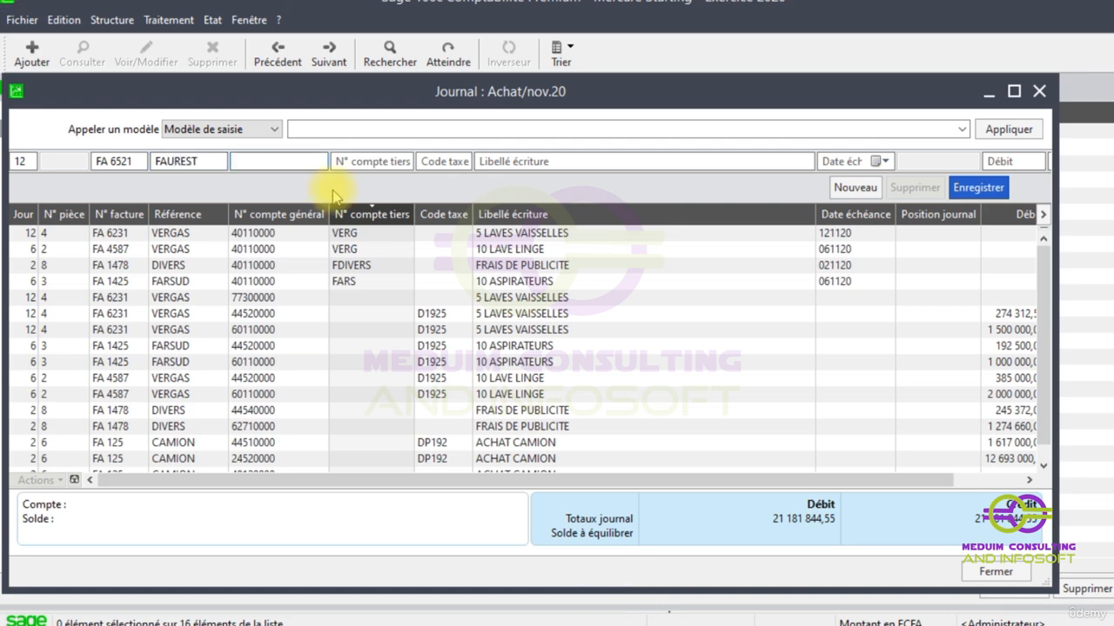
text(6011)
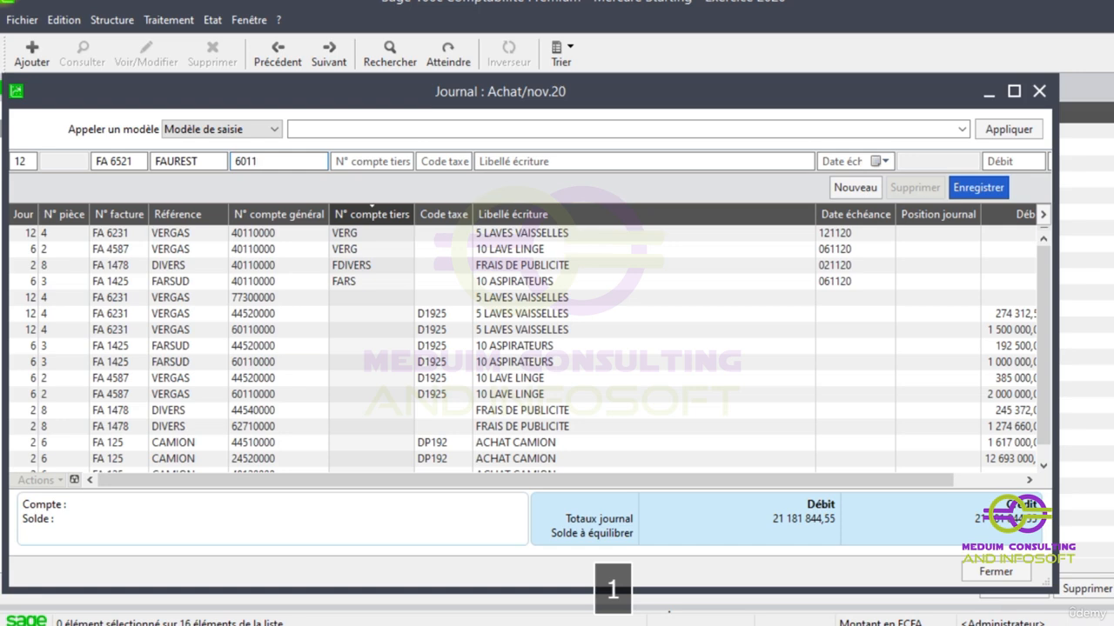
key(Tab)
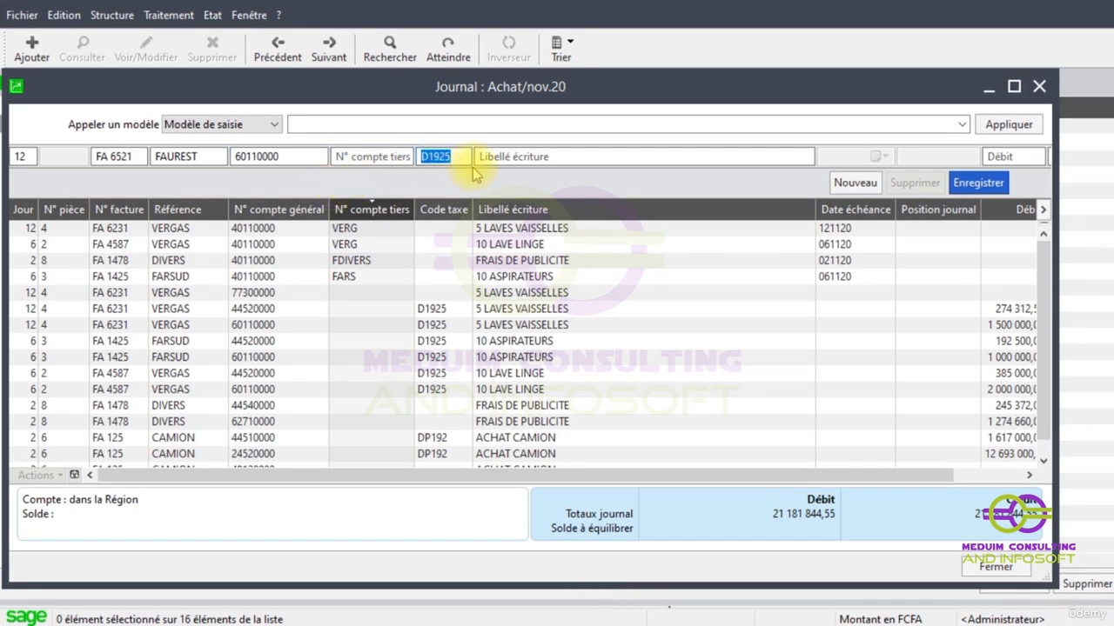
- Try to add the Mode règlement column to the selected columns of the Achat journal list
right_click(446, 271)
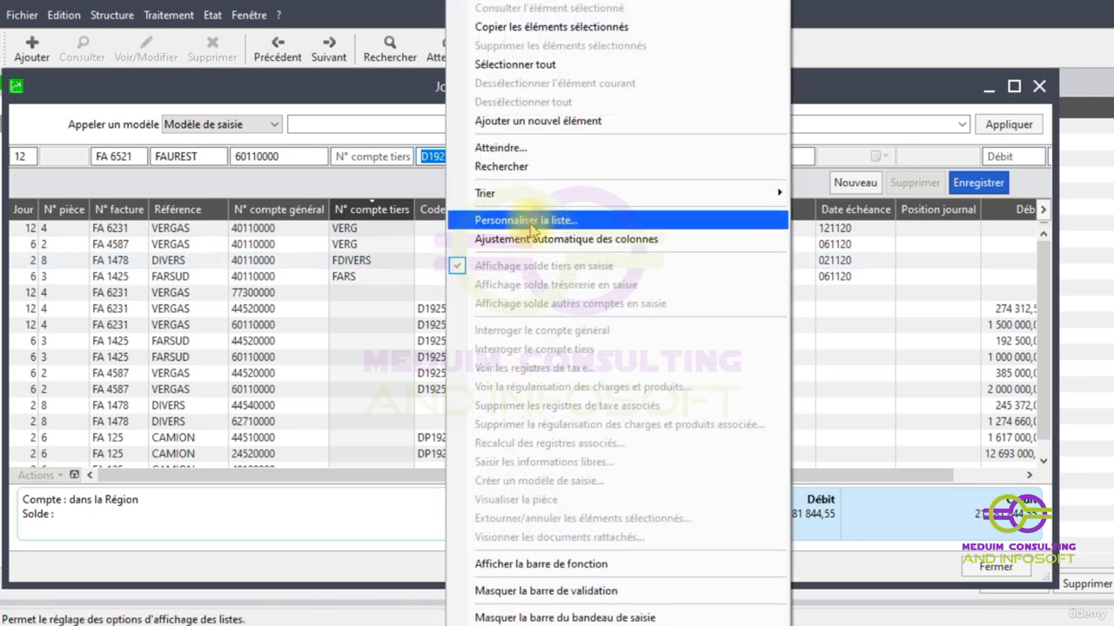
click(530, 224)
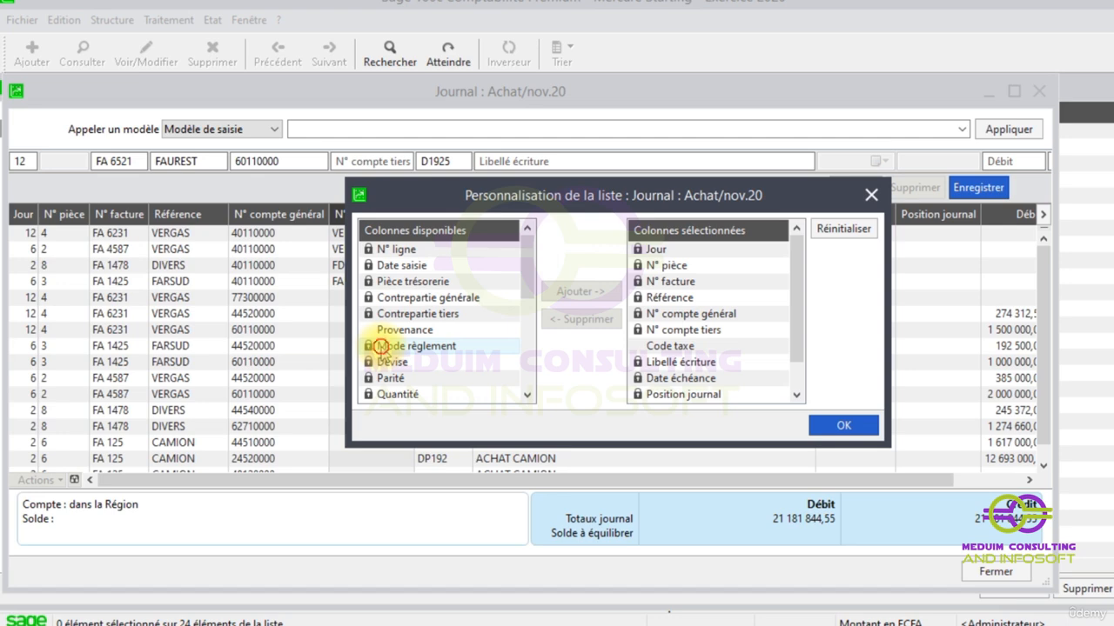
click(380, 346)
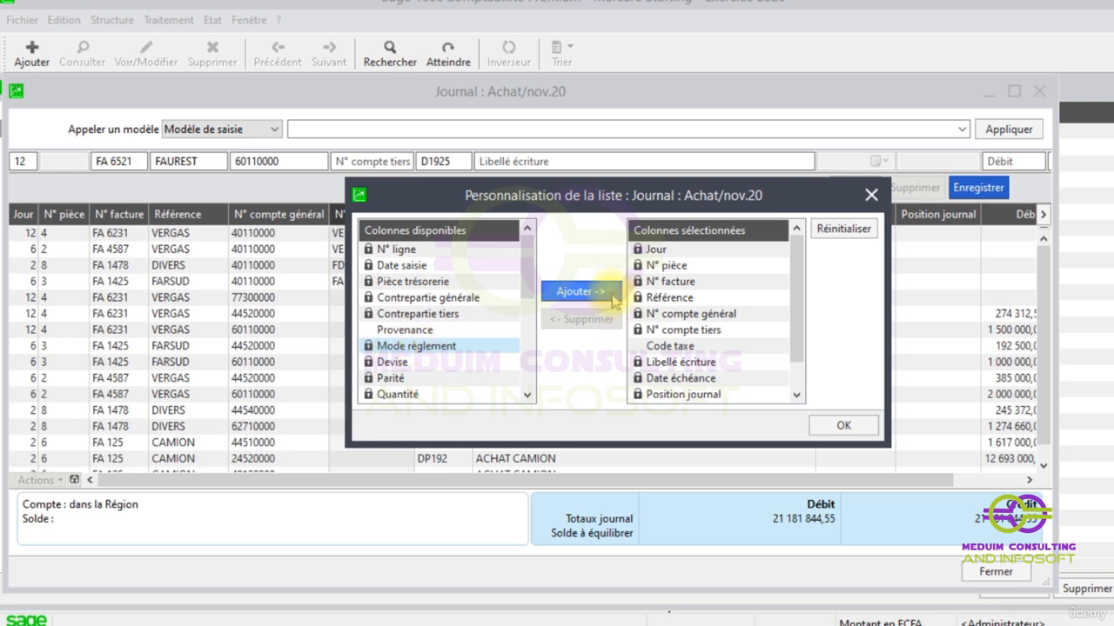
drag(792, 265, 778, 313)
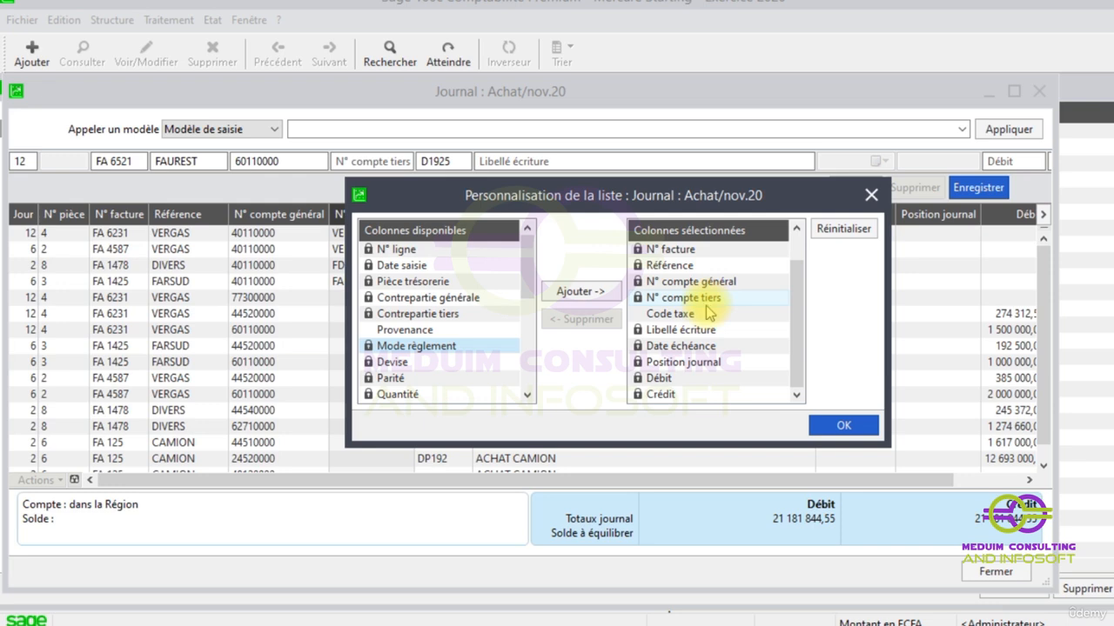
click(843, 425)
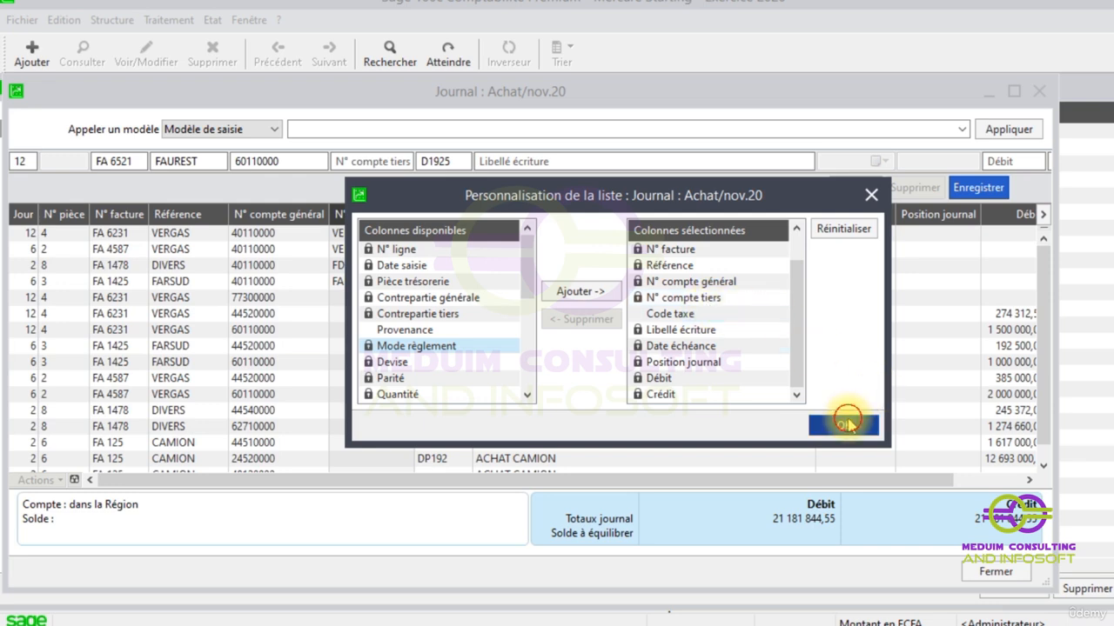
- Set the Mode règlement column of Journal achat to Disponible in the company's Colonnage parameters and save the setting
click(21, 20)
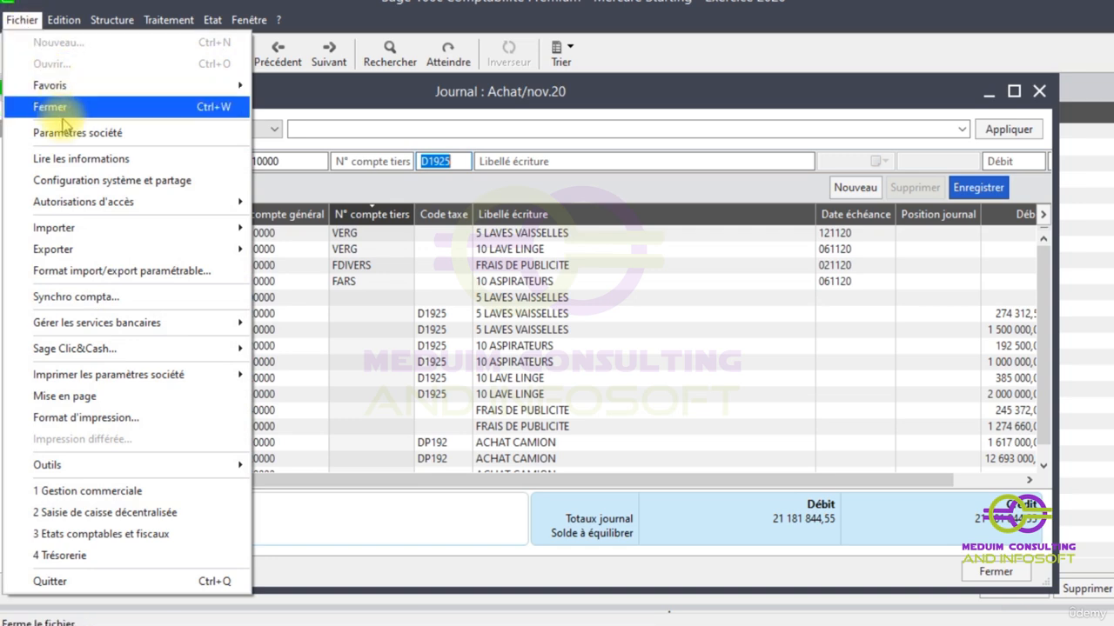
click(65, 131)
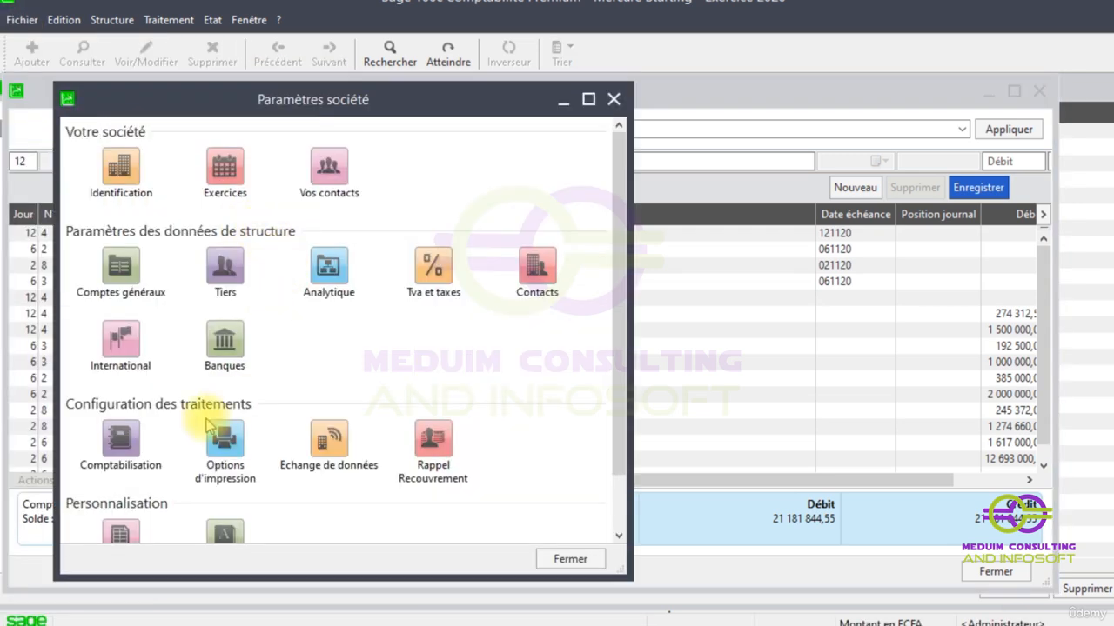
drag(621, 198, 629, 365)
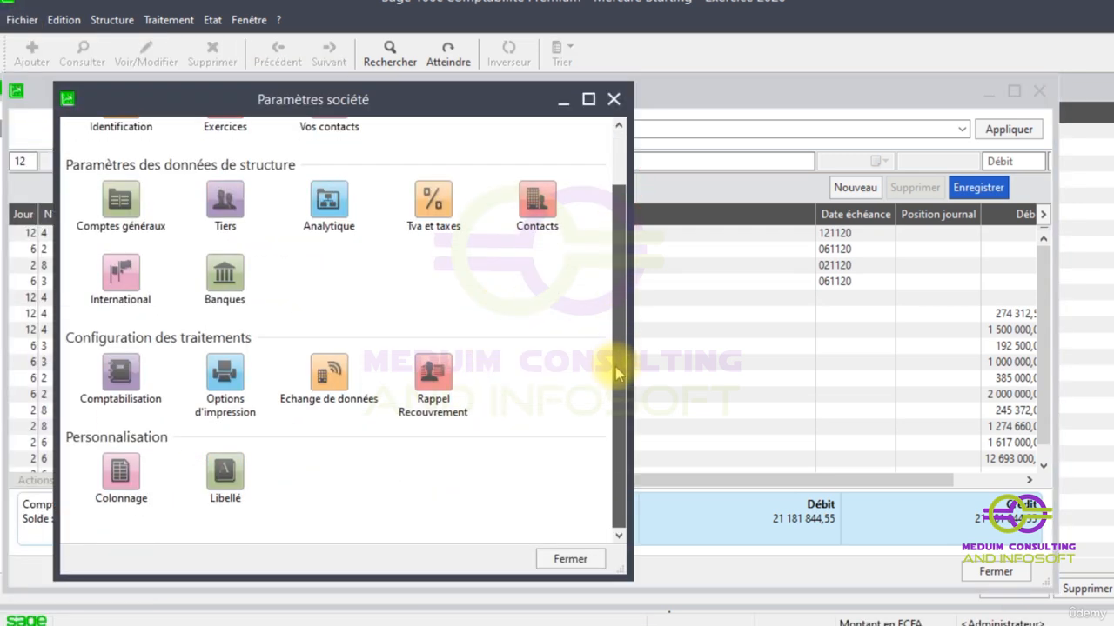
click(102, 478)
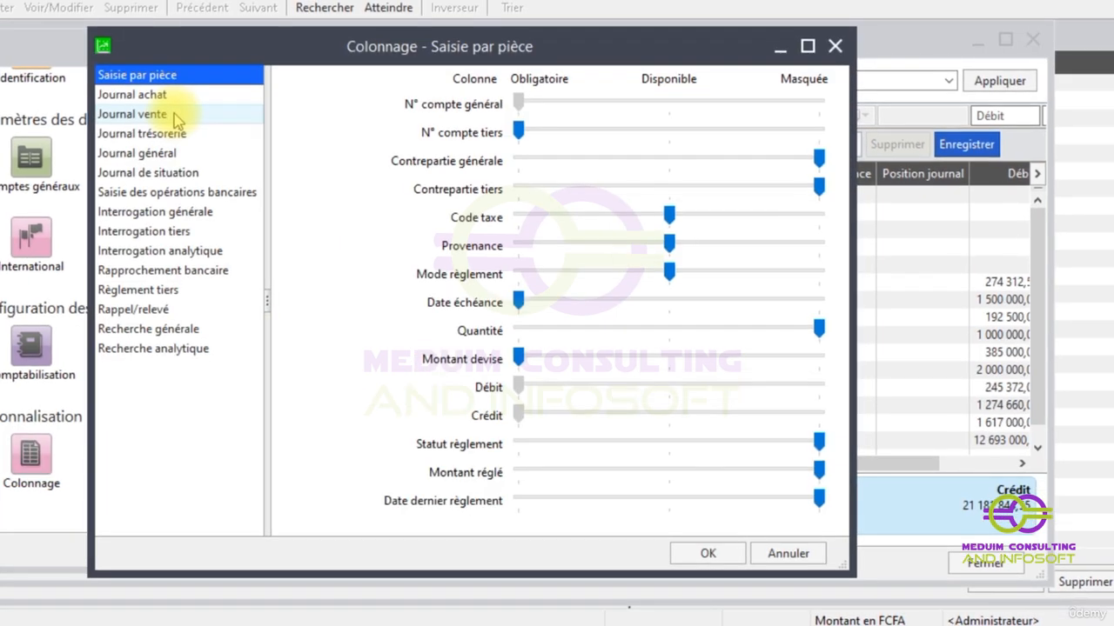
click(162, 97)
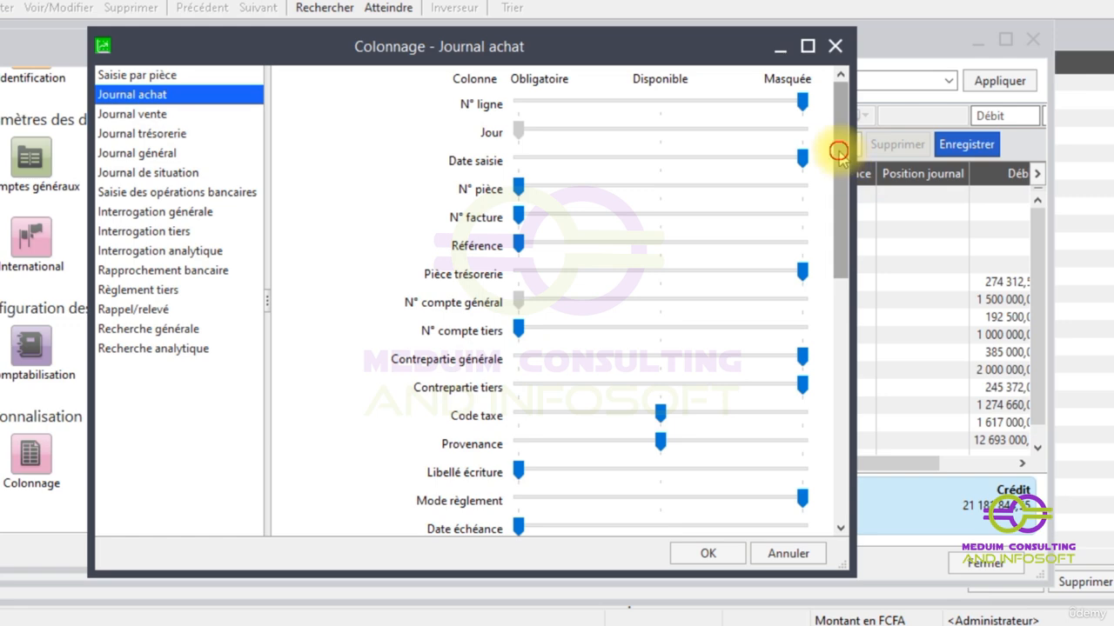
scroll(664, 397, down, 3)
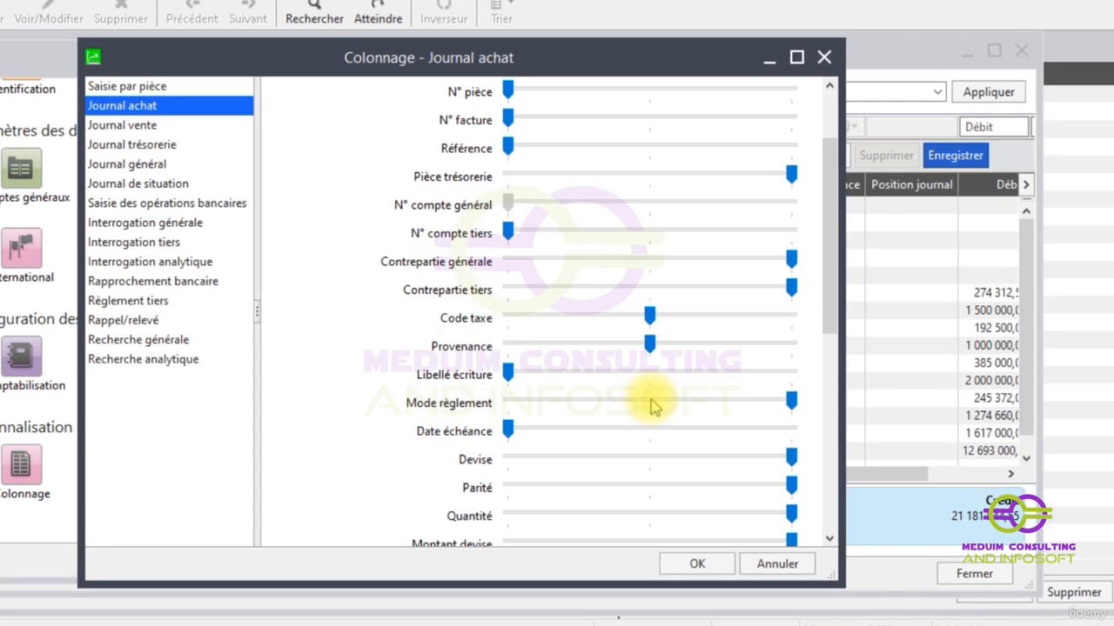
click(652, 402)
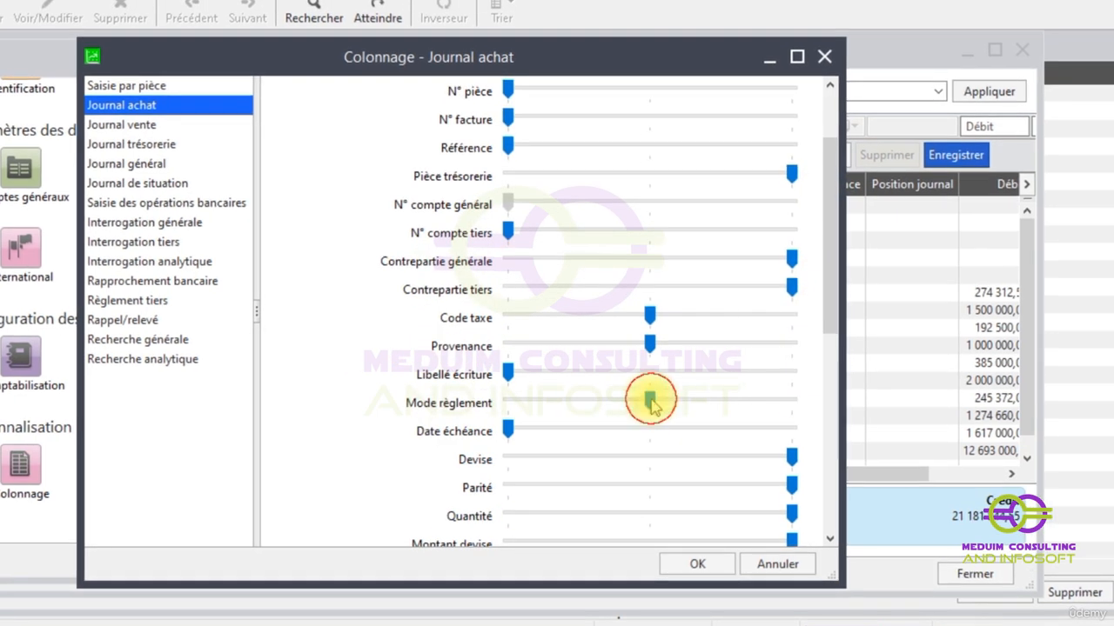
click(688, 565)
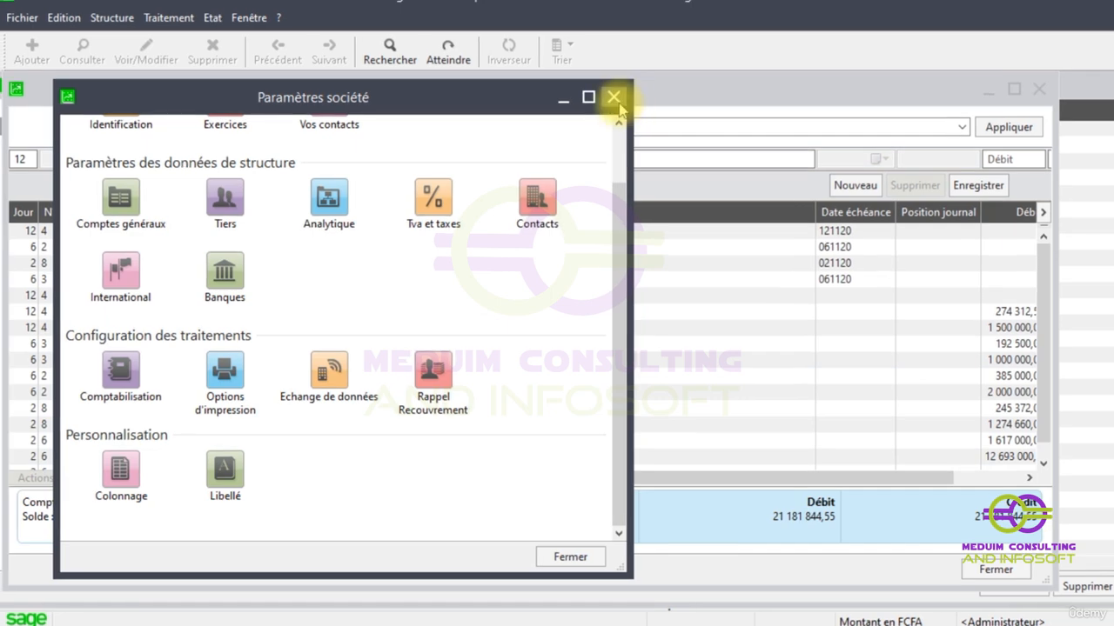
click(612, 96)
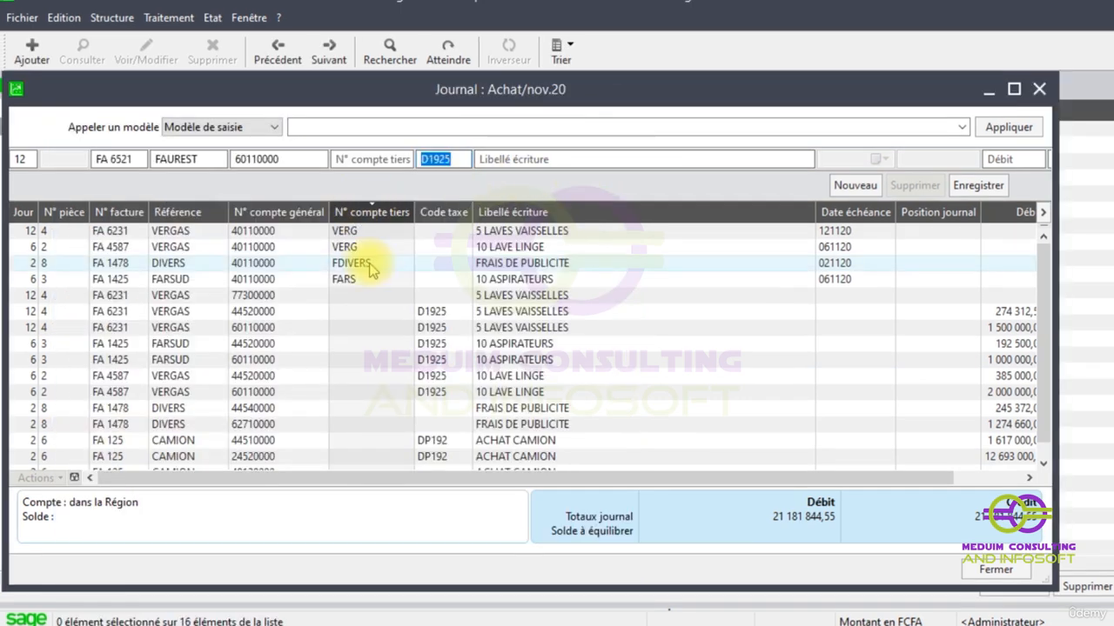
- Refresh the open journal and check whether Mode règlement is available to add in its list customization
click(248, 17)
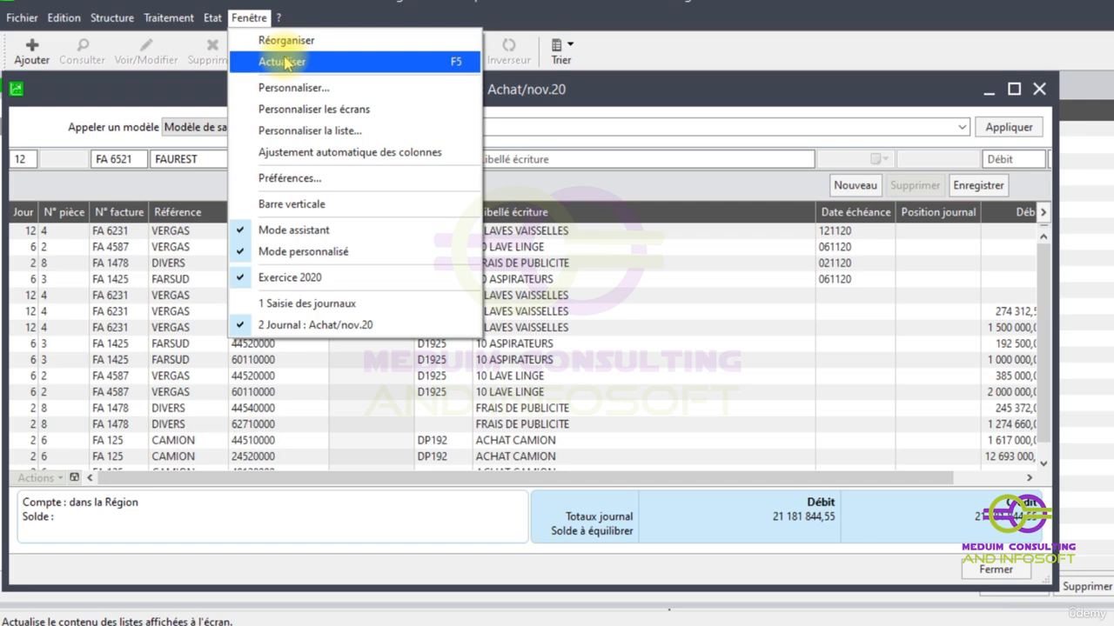
click(284, 62)
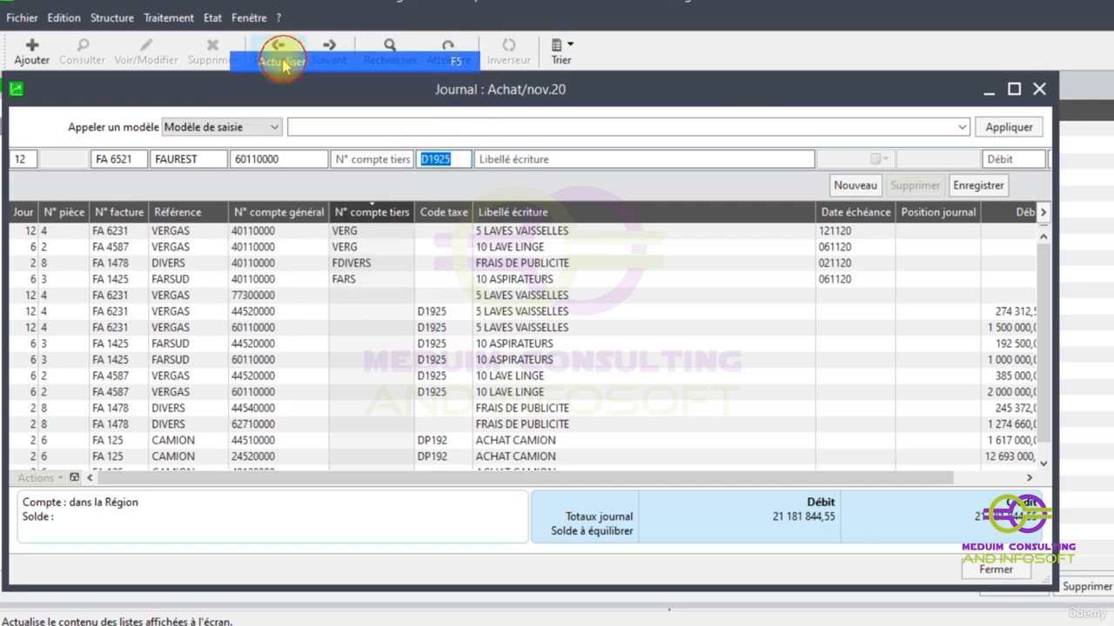
right_click(393, 311)
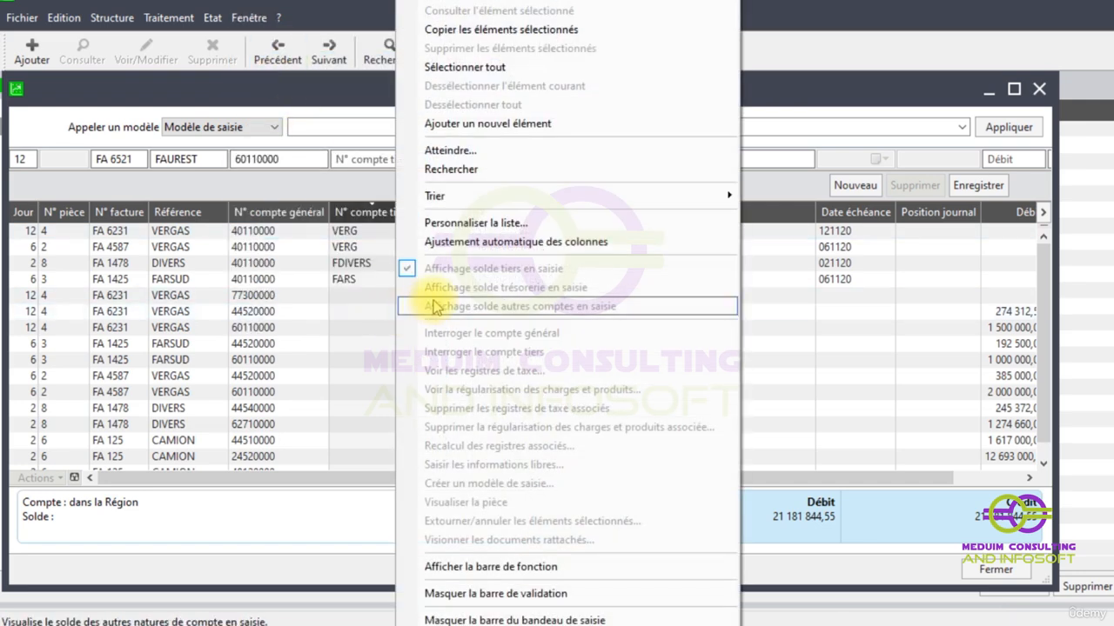
click(457, 223)
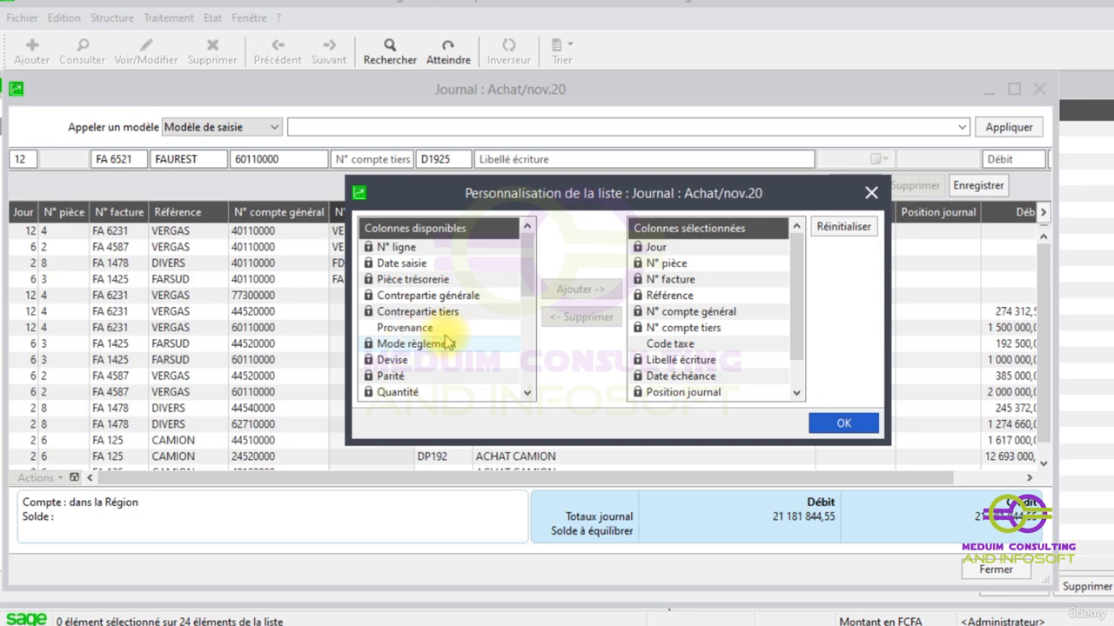
click(853, 424)
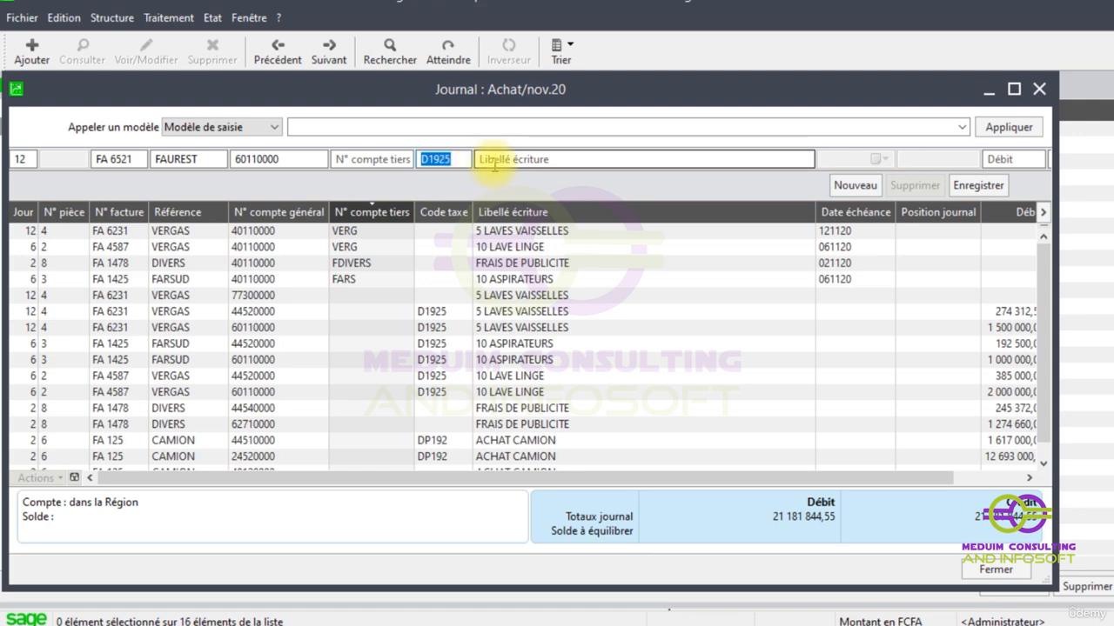
- Clear the tax code and general account from the unfinished entry, and close the Achat journal and the journal list
key(BackSpace)
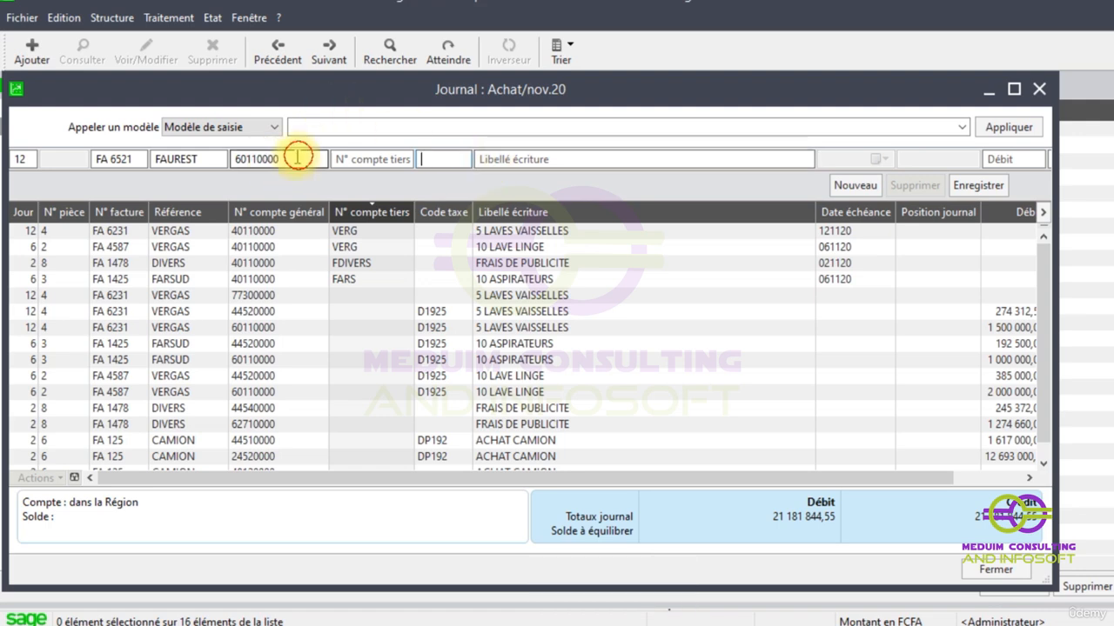
double_click(236, 159)
key(BackSpace)
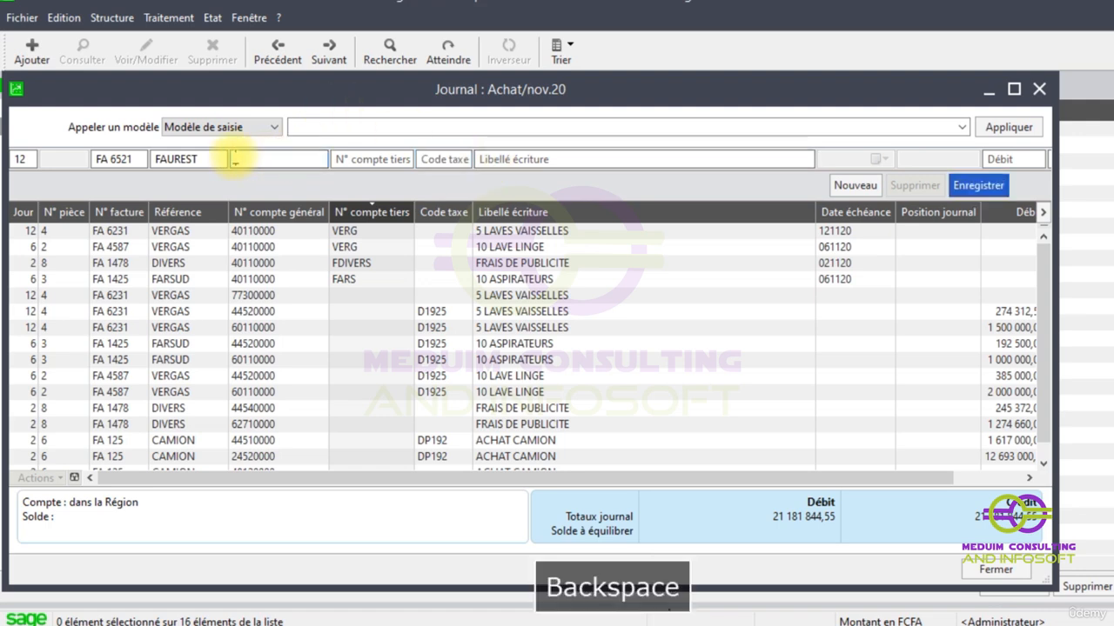
click(1039, 89)
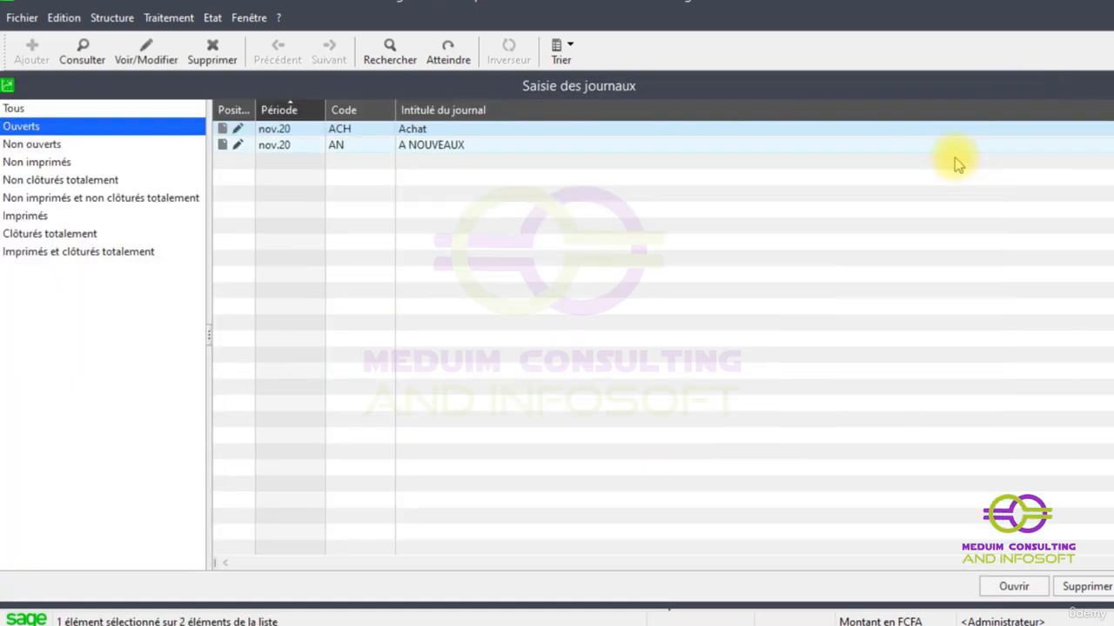
click(249, 17)
click(273, 55)
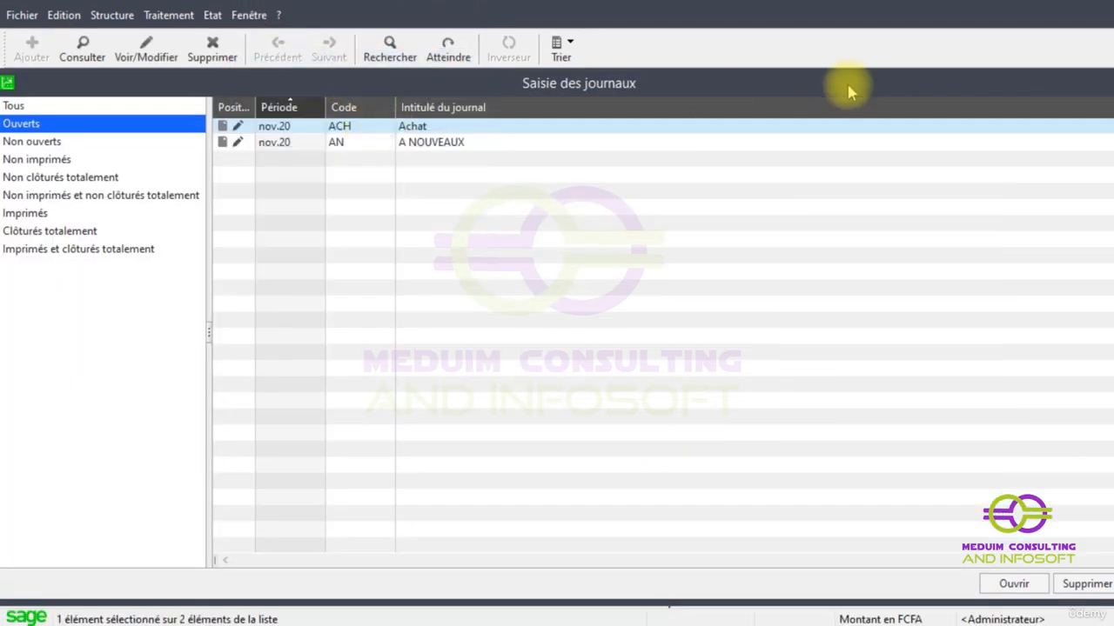
click(1012, 87)
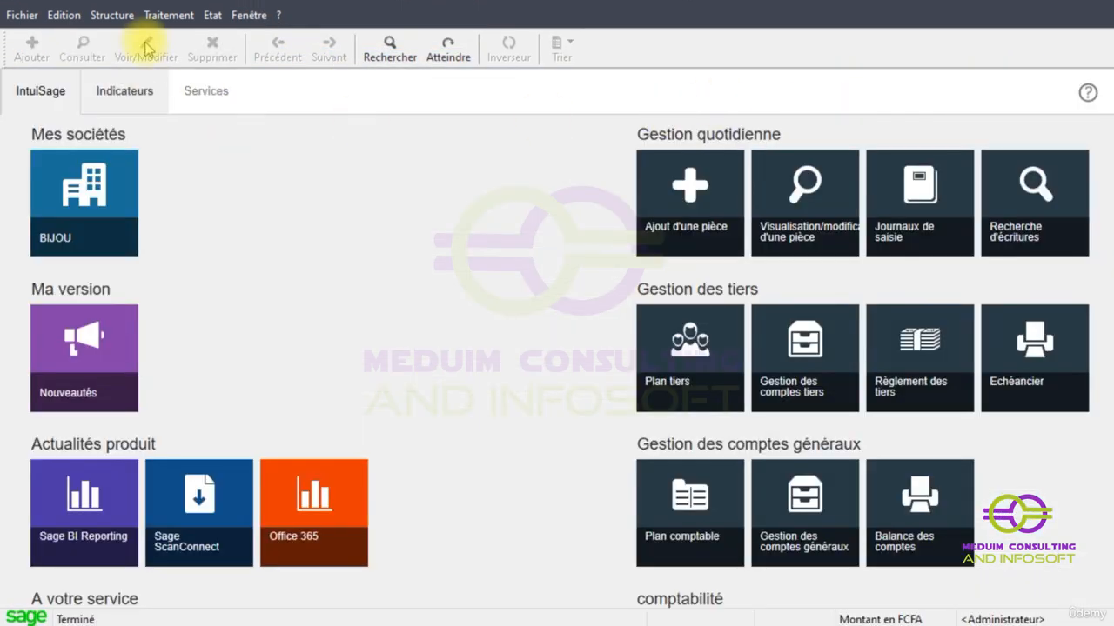
- Reopen the list of entry journals and open the Achat journal for nov.20
click(152, 15)
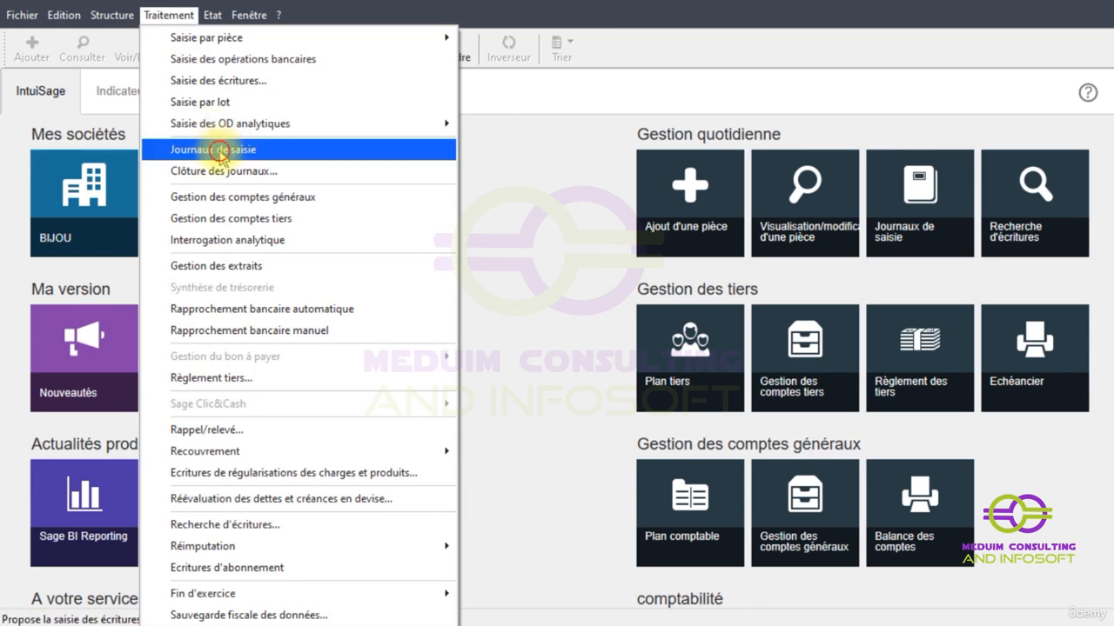
click(213, 150)
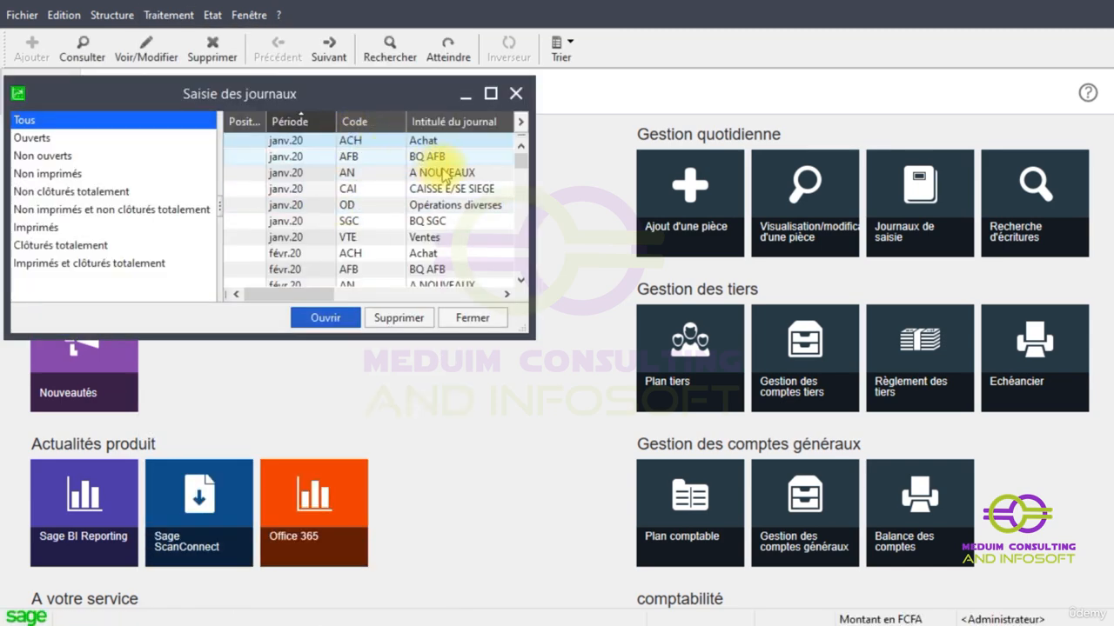
click(490, 94)
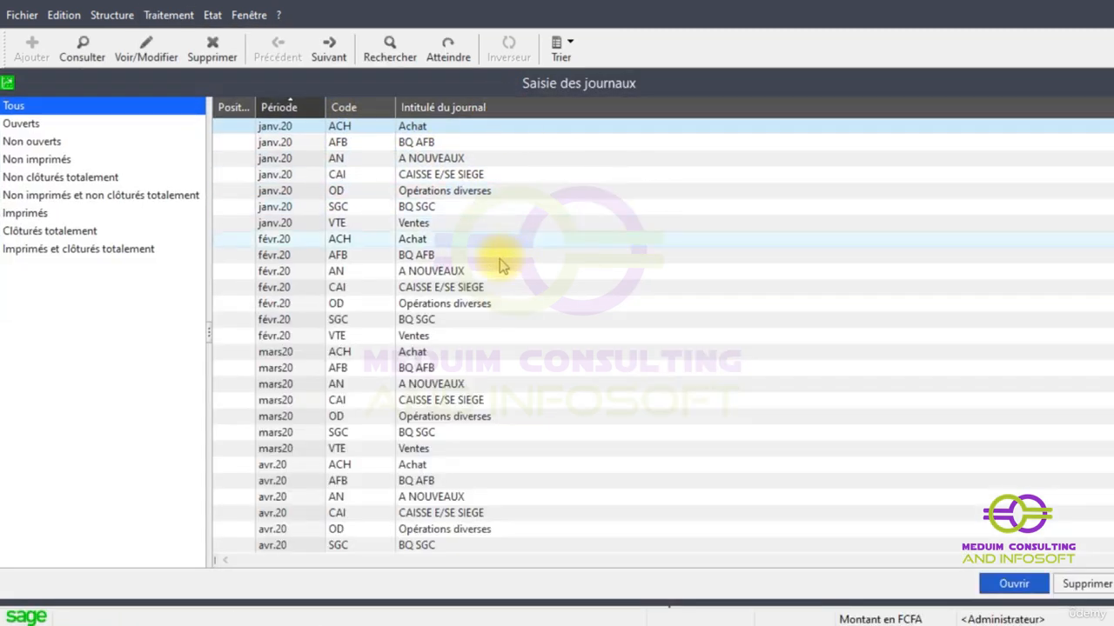
scroll(571, 415, down, 4)
scroll(385, 224, down, 13)
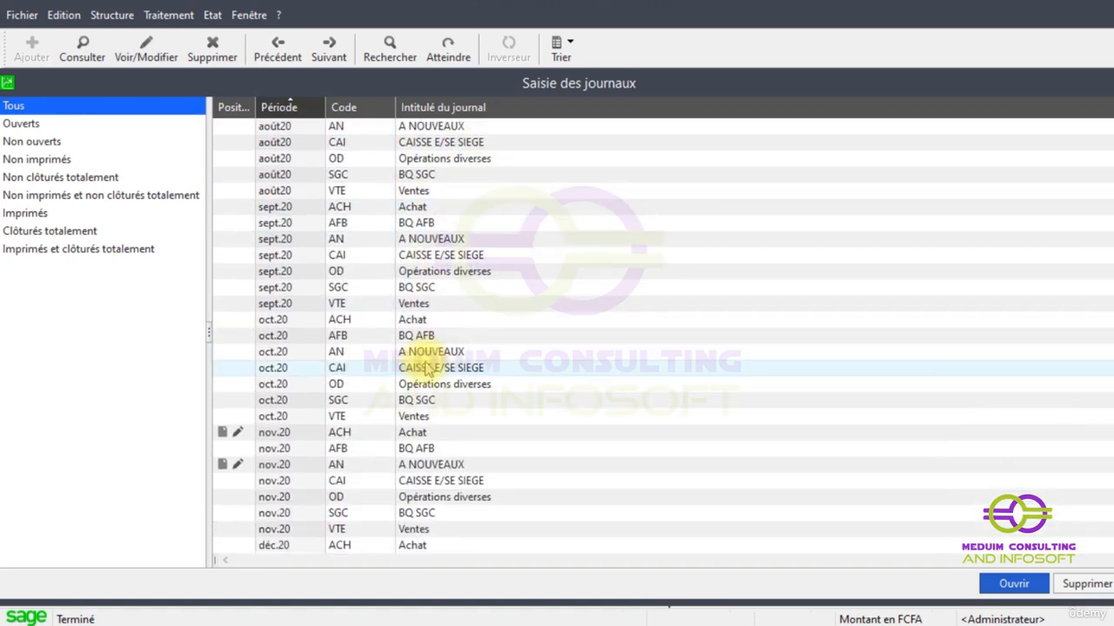
click(338, 432)
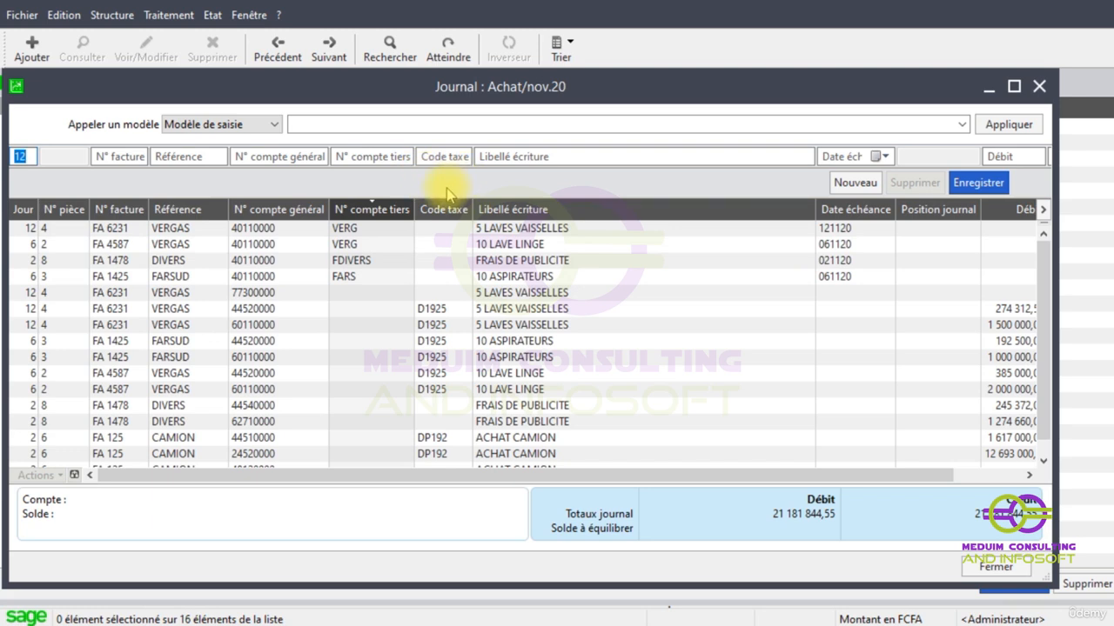
- Add the Mode règlement column to the selected columns of the Achat journal list
right_click(406, 261)
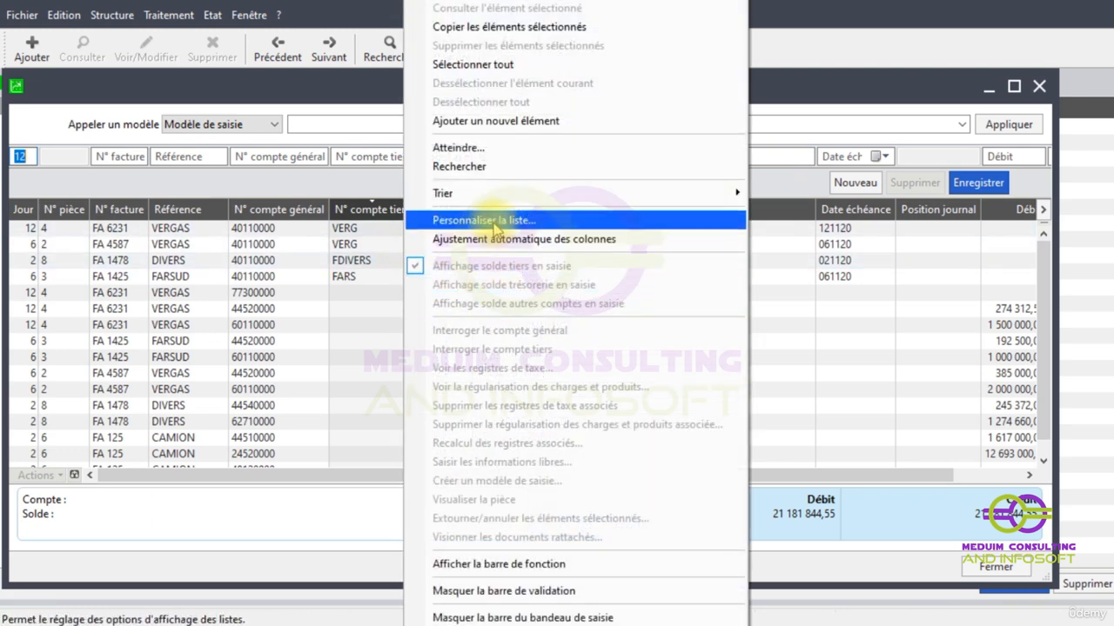
click(484, 221)
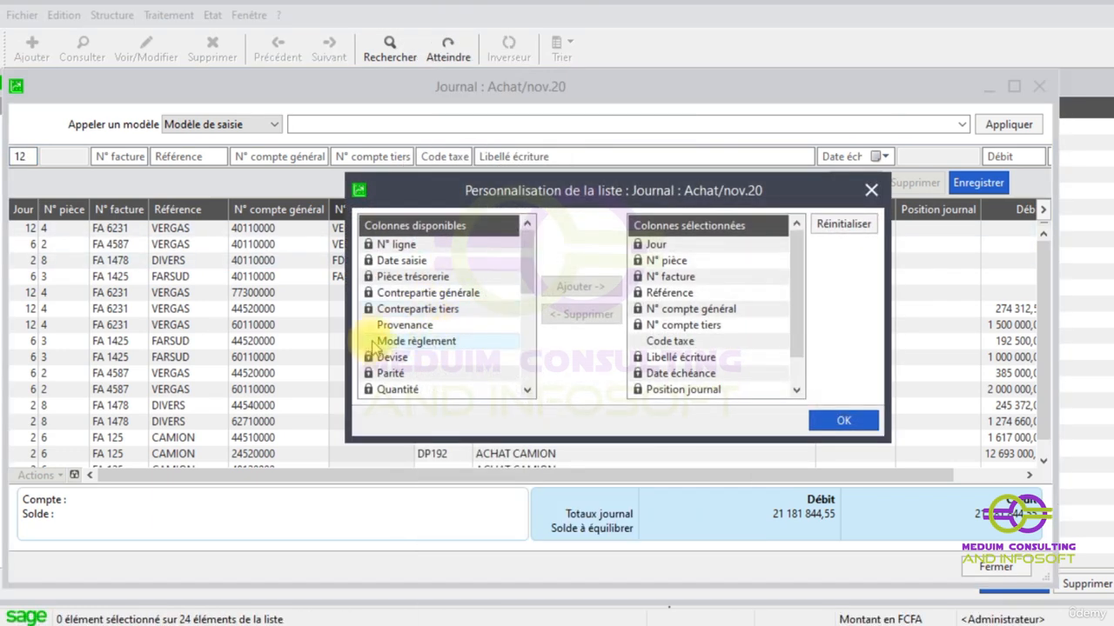
click(409, 341)
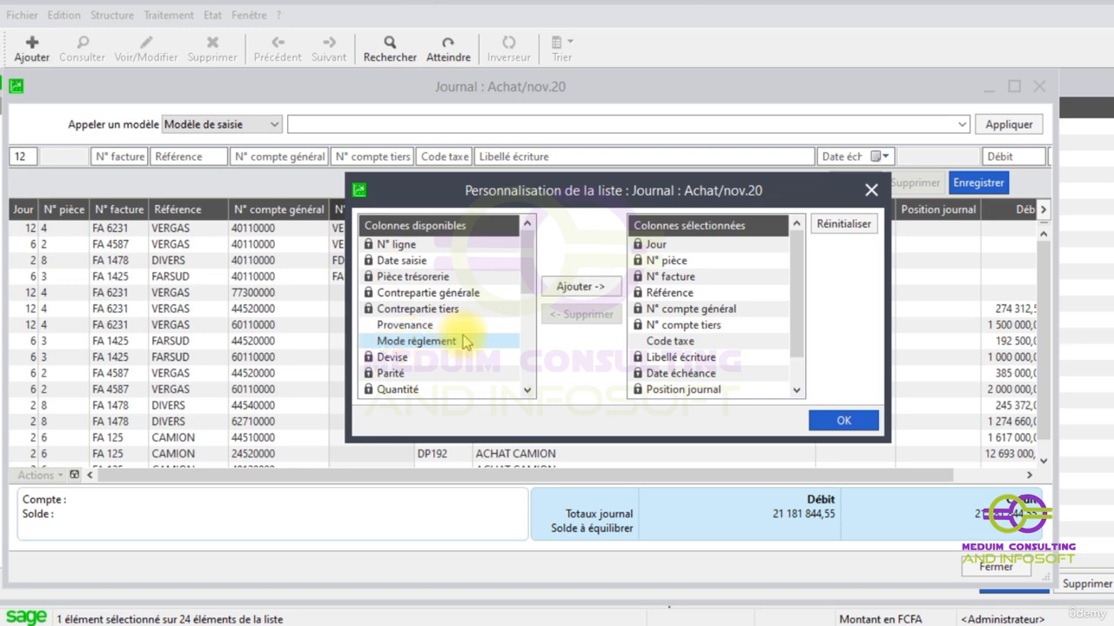
click(578, 285)
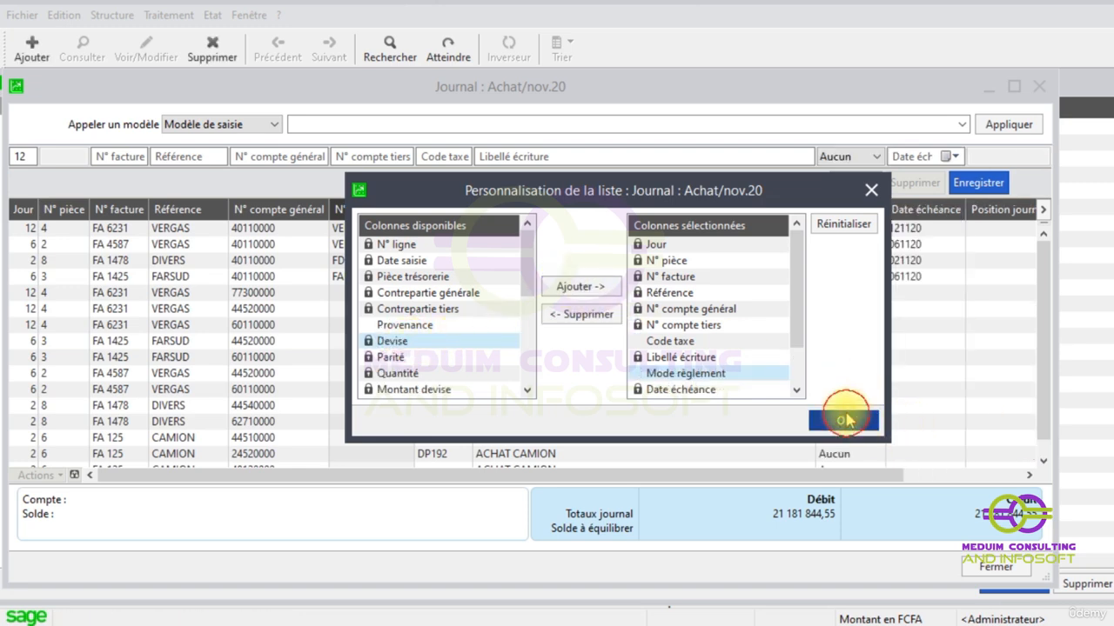
click(843, 420)
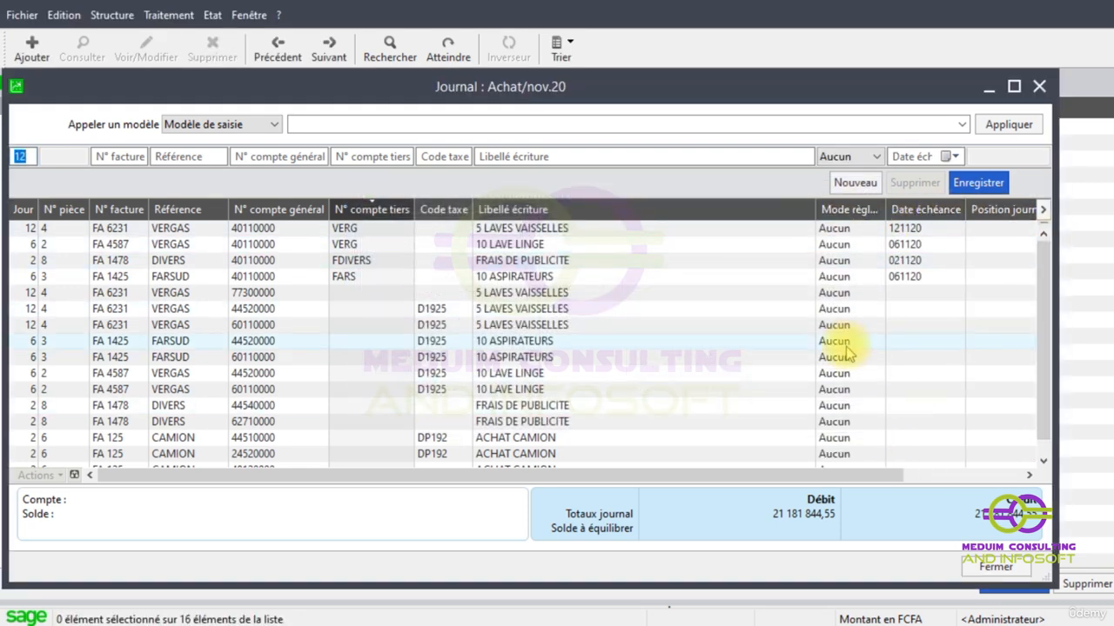
- Enter FA 6521 as the invoice number of a new day-12 entry in the Achat journal
scroll(839, 296, down, 1)
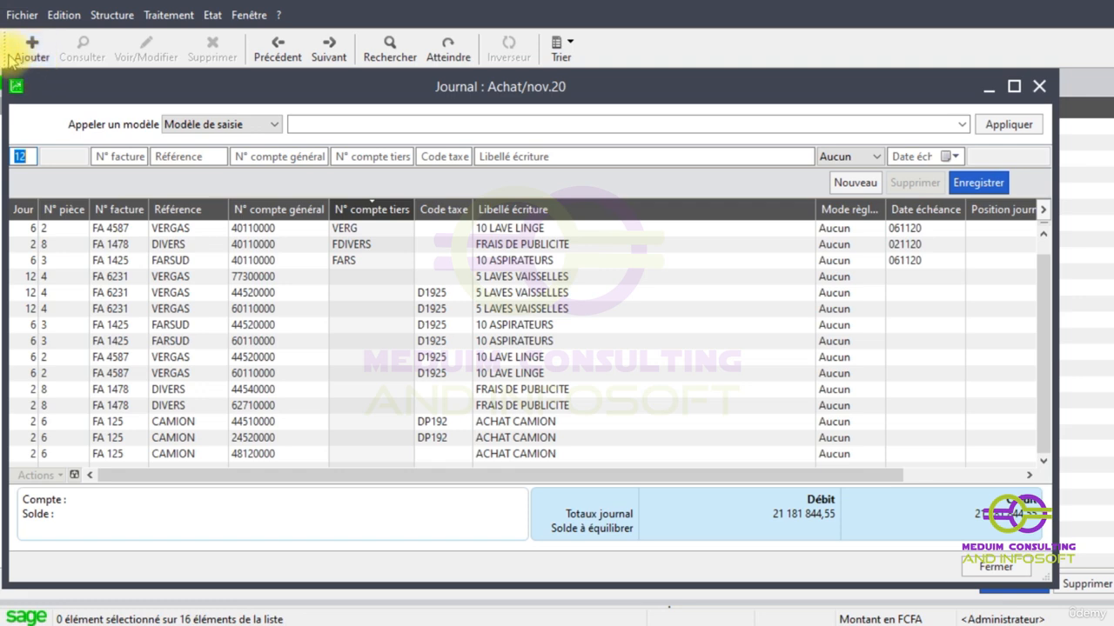
key(Tab)
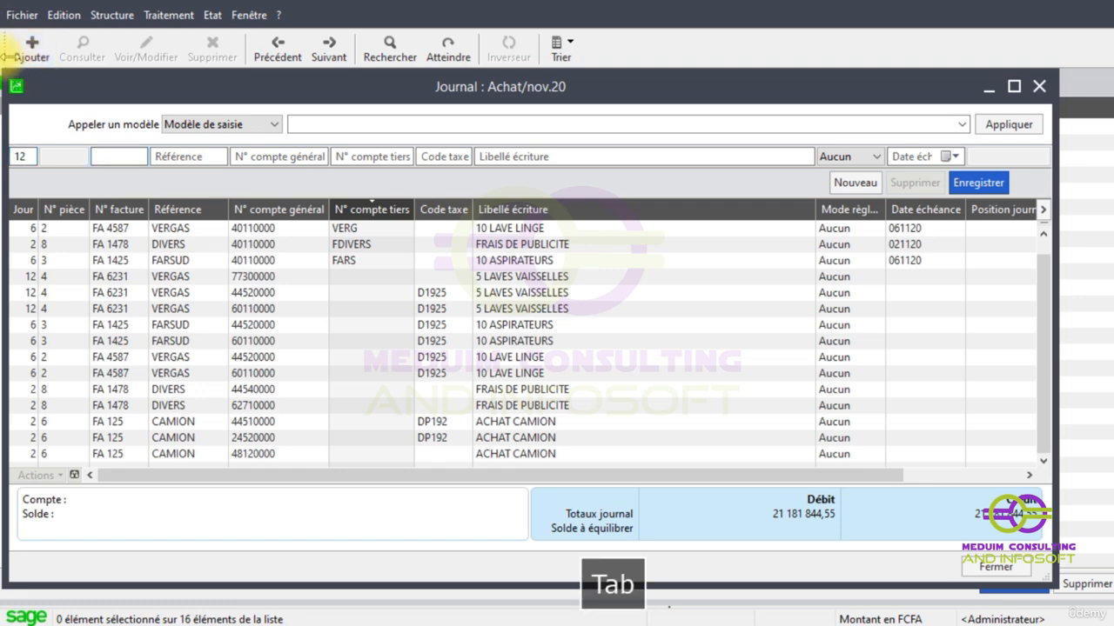
text(FA 652)
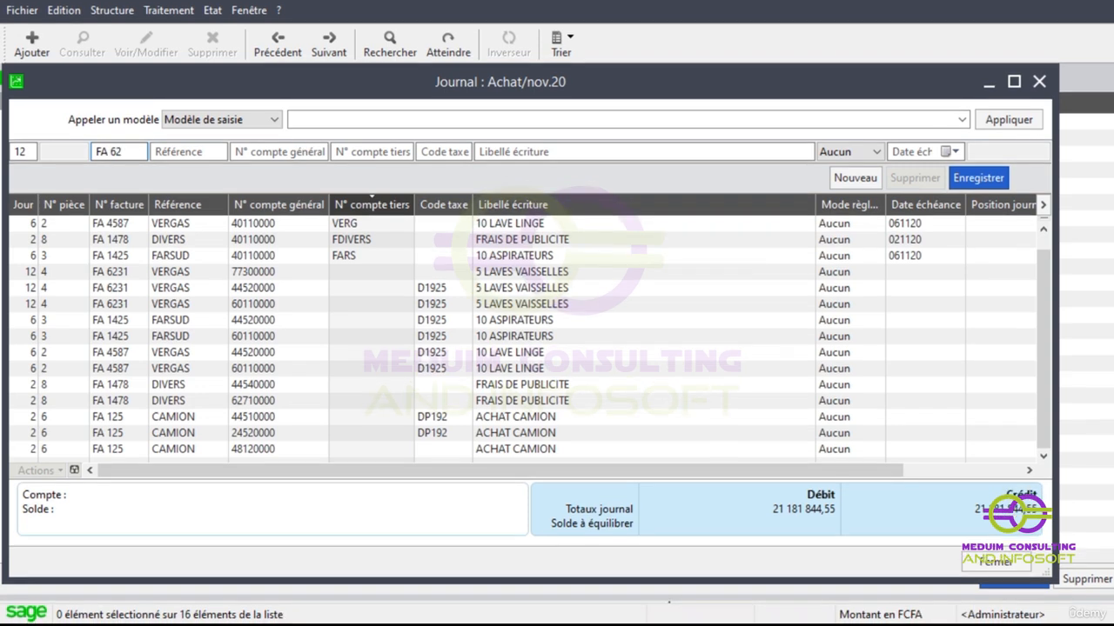
key(BackSpace)
text(521)
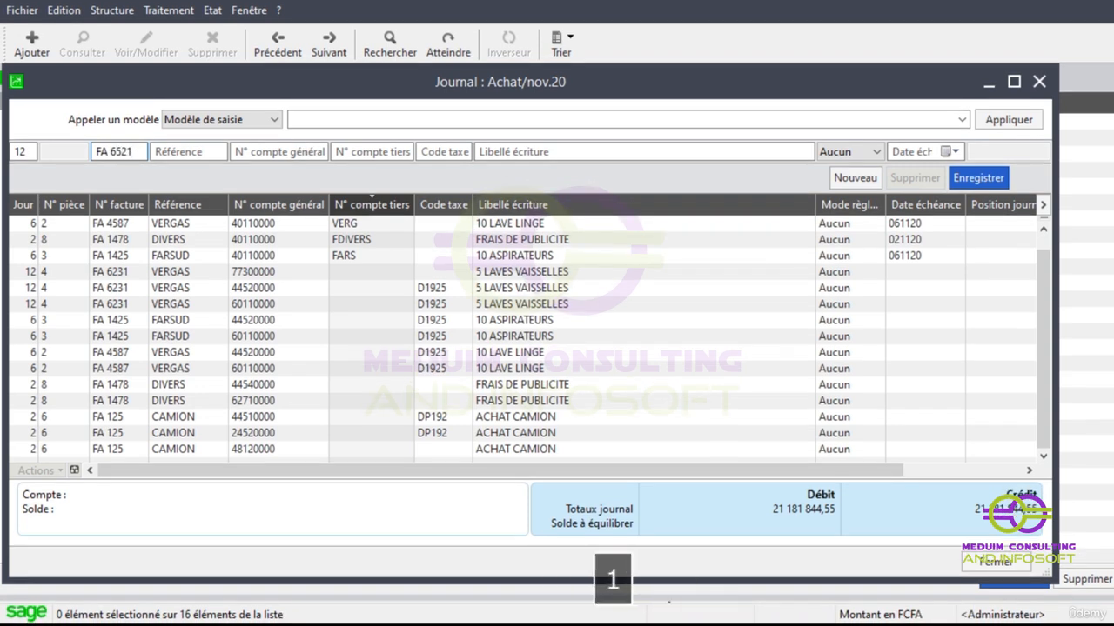
- Enter FAUREST as the reference of the new FA 6521 entry
key(Tab)
text(F)
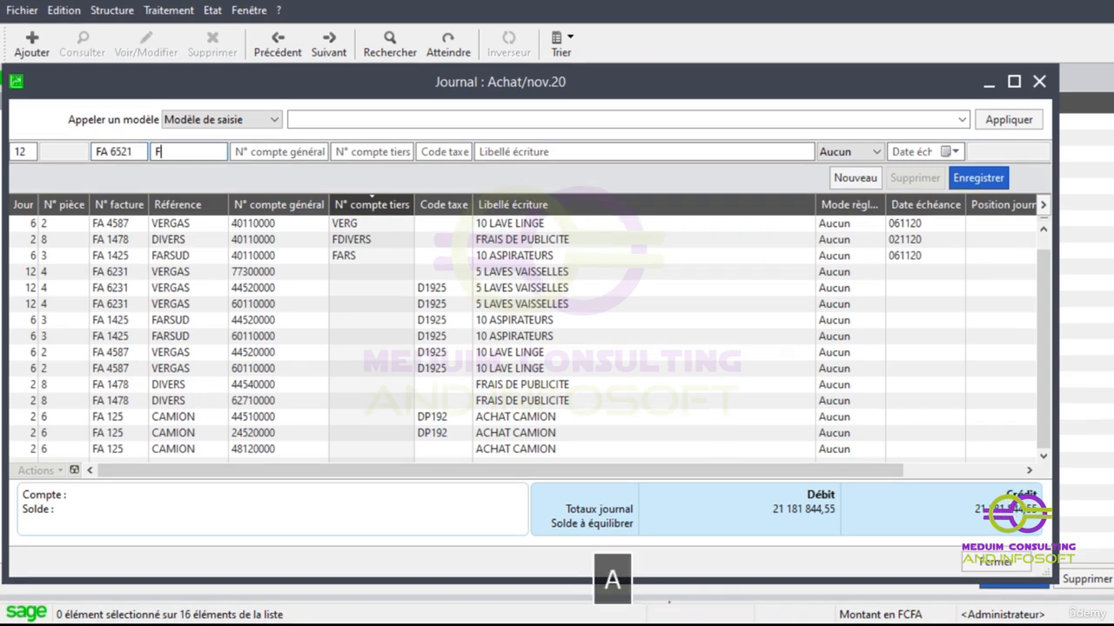
text(AURETS)
key(BackSpace)
key(BackSpace)
text(ST)
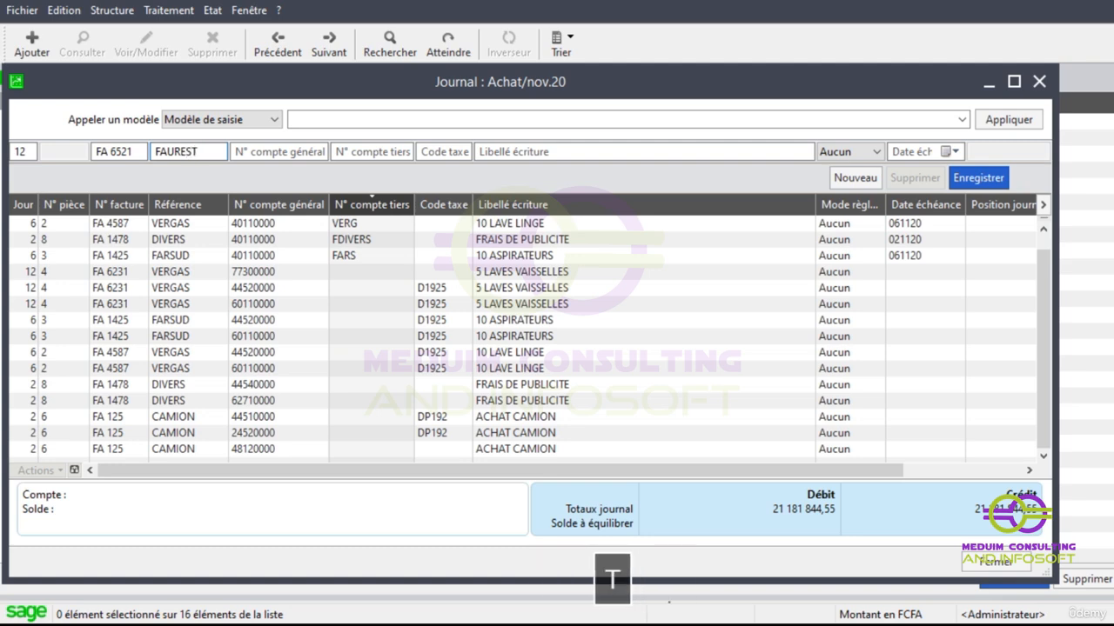
- Assign general account 60110000 with its tax code D1925 to the FAUREST entry
key(Tab)
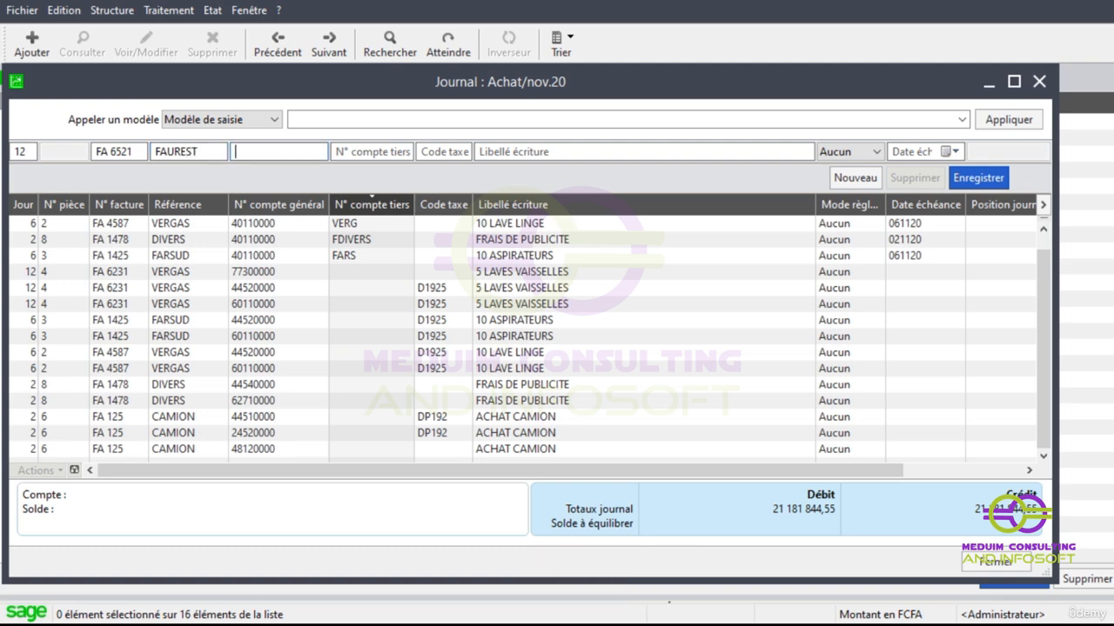
text(60)
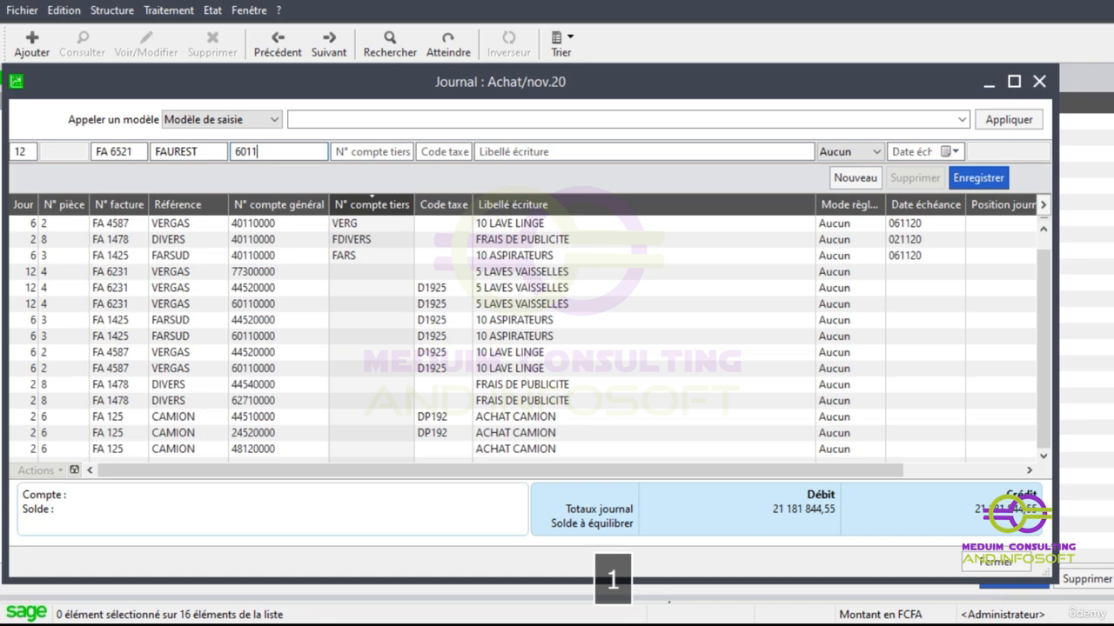
text(11)
key(Tab)
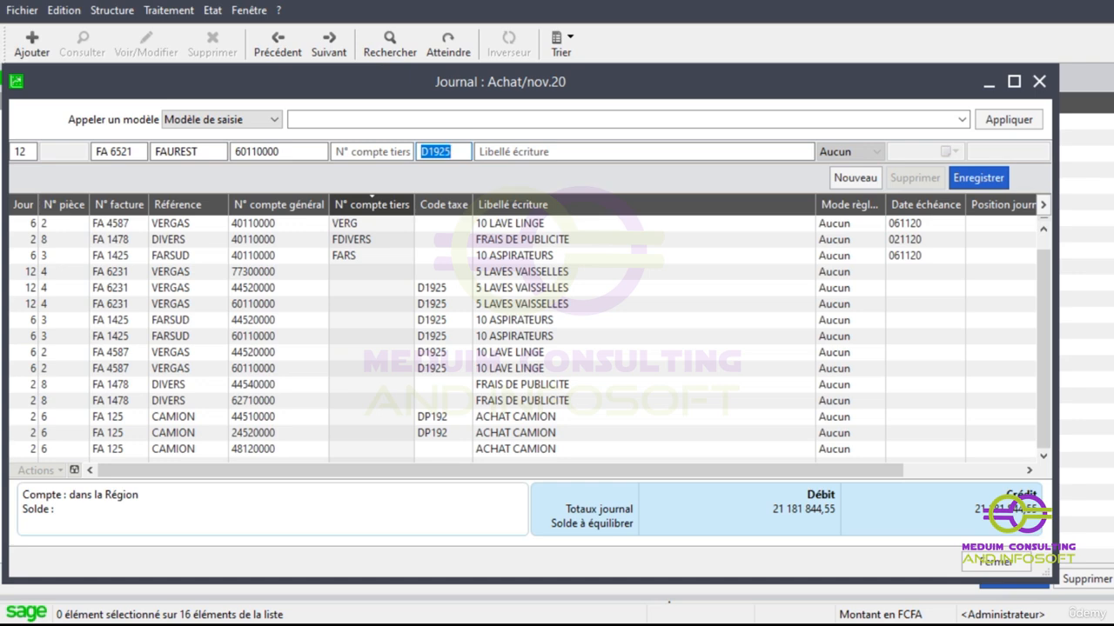
- Label the FAUREST purchase entry 10 CLIMS 1800, keeping the proposed tax code
key(Tab)
text(1)
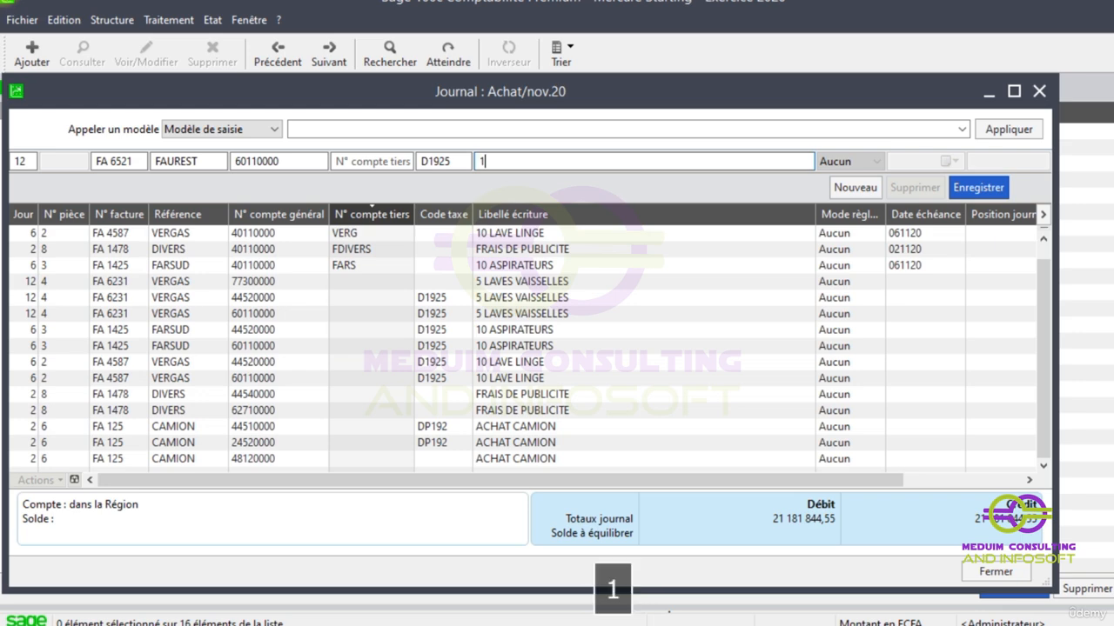
text(0 CLO)
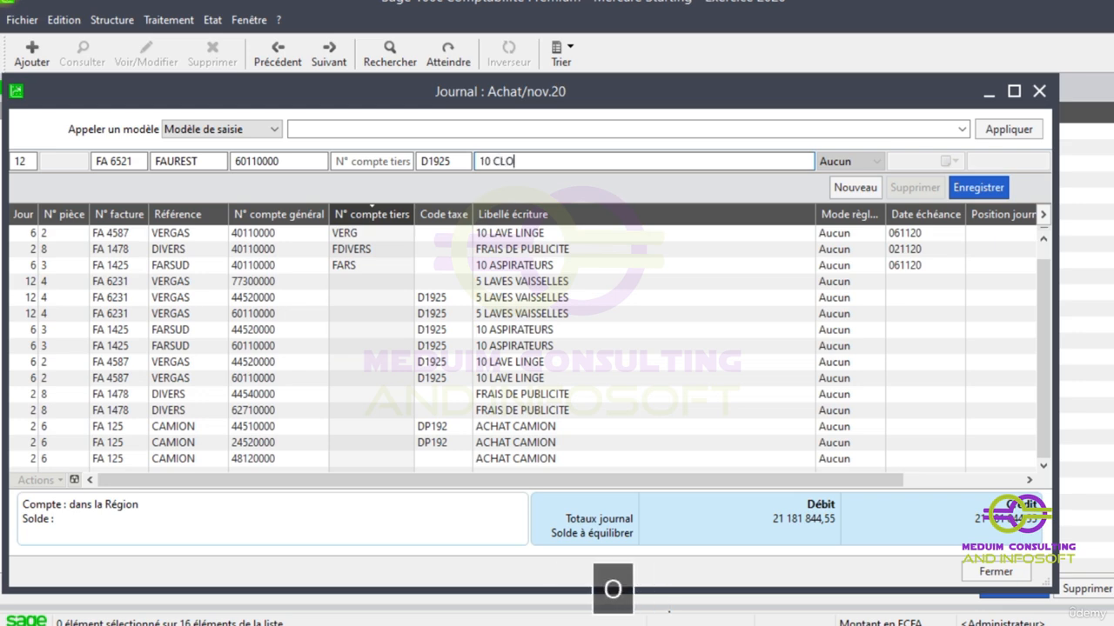
key(BackSpace)
text(IMS 1800)
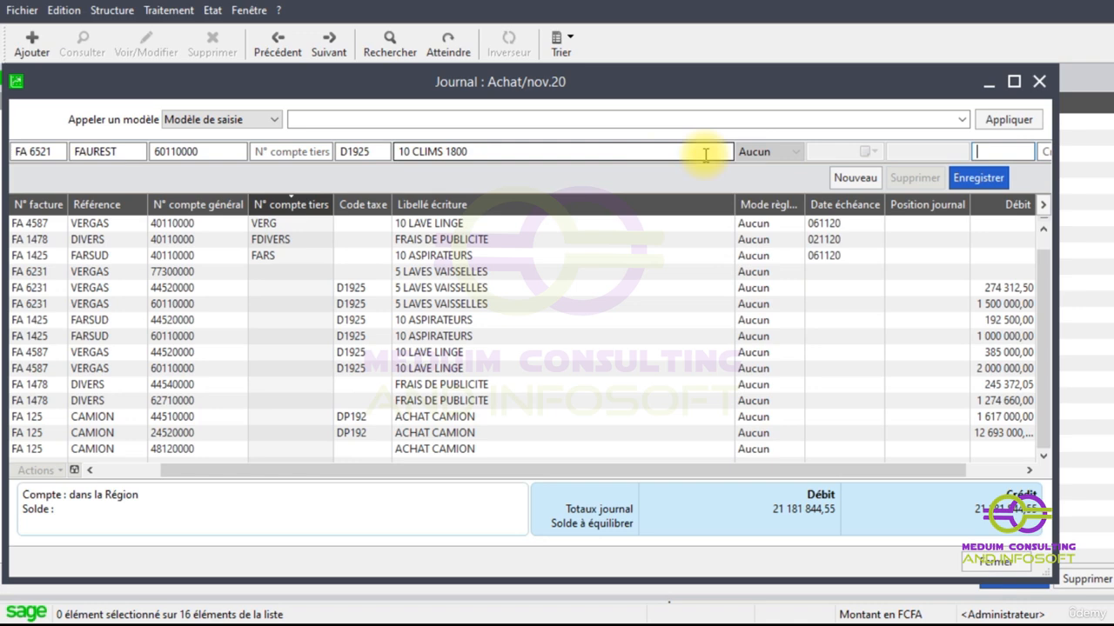
key(Tab)
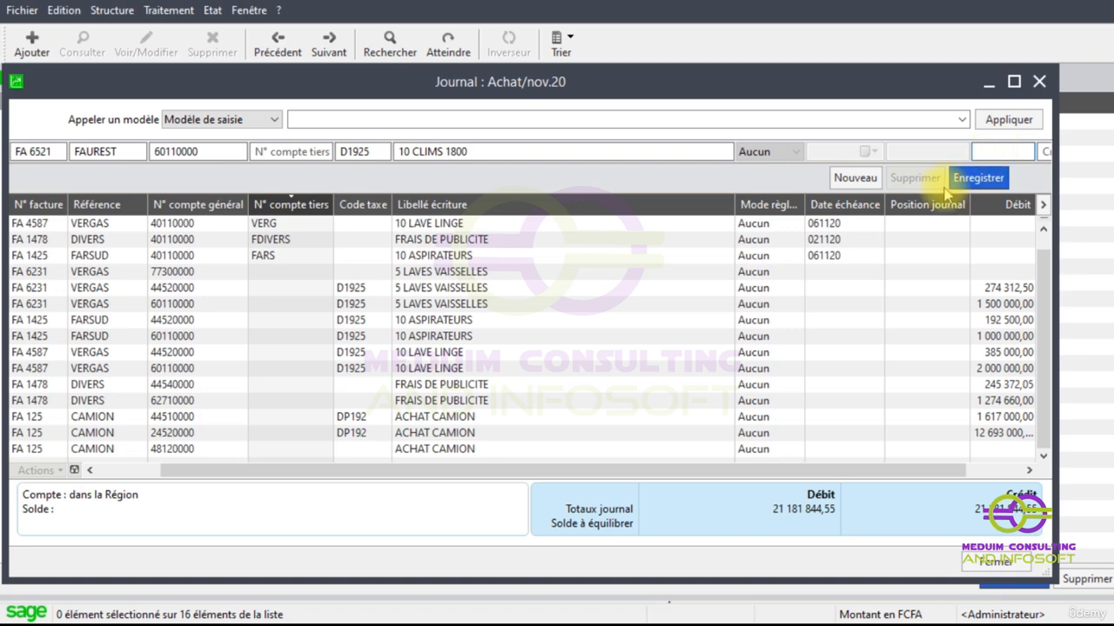
- Set the purchase line's debit to 6000000 and record it along with its tax line
text(6000000)
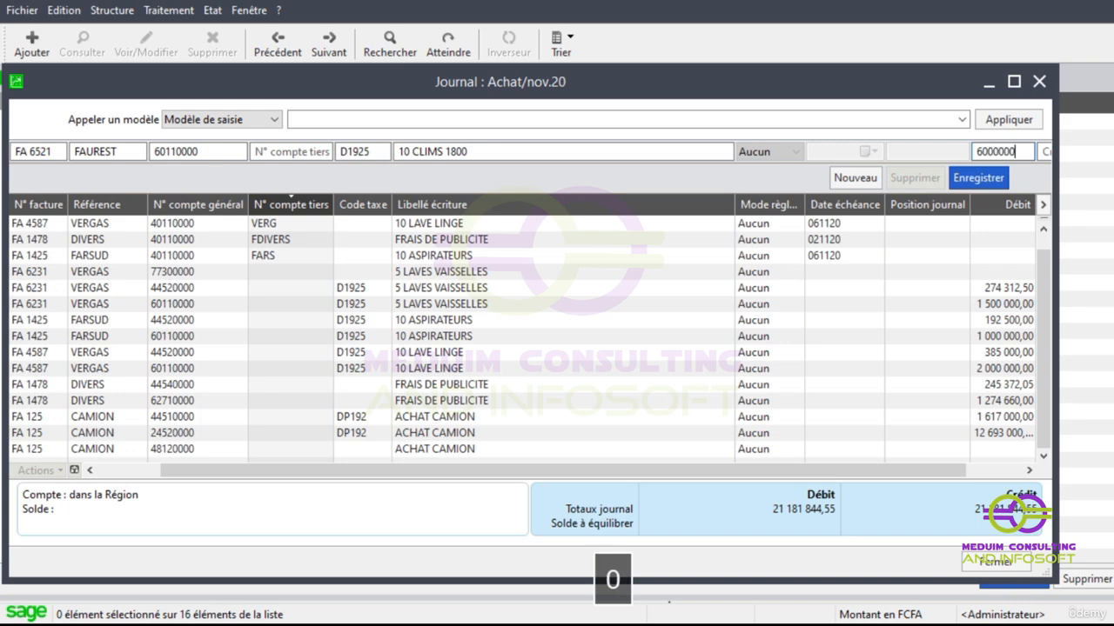
key(Return)
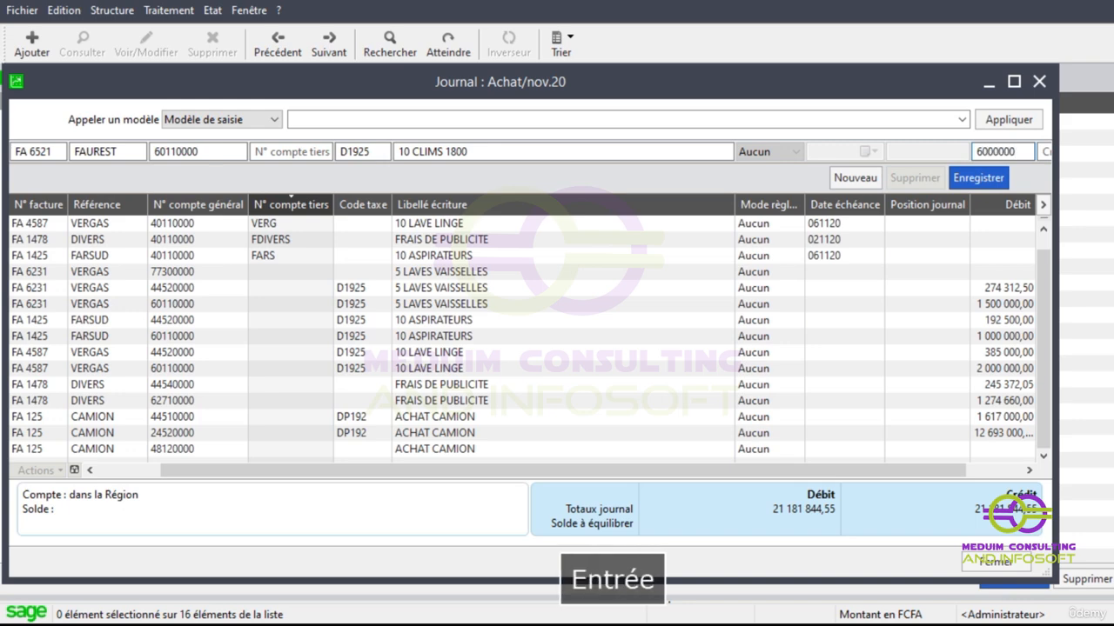
click(955, 177)
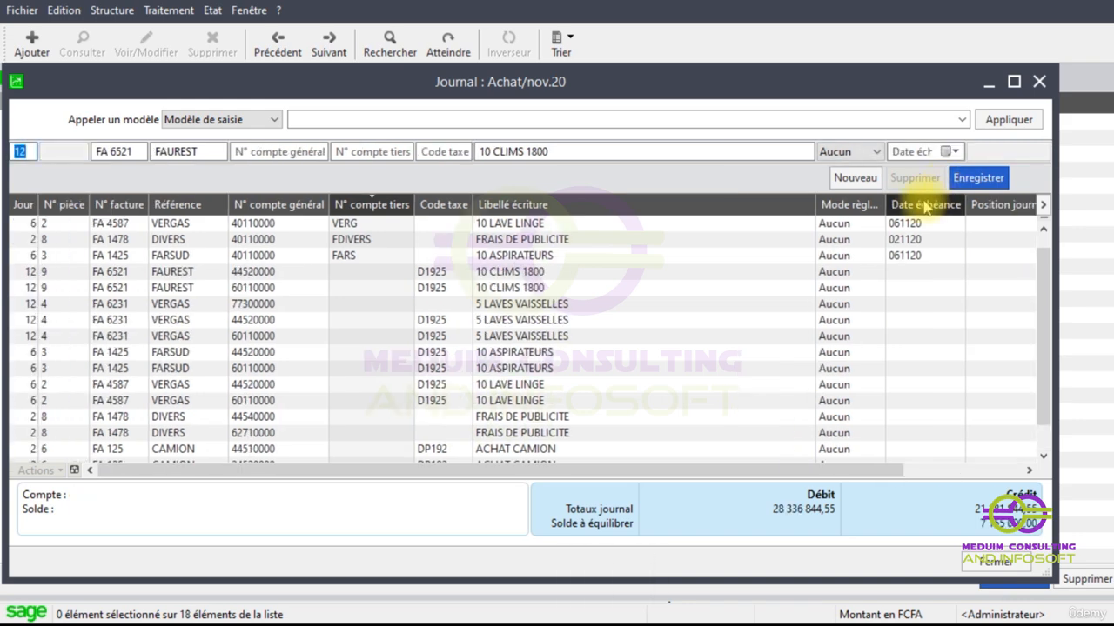
- Assign third-party account FAU to the supplier line of invoice FA 6521
key(Tab)
key(Tab)
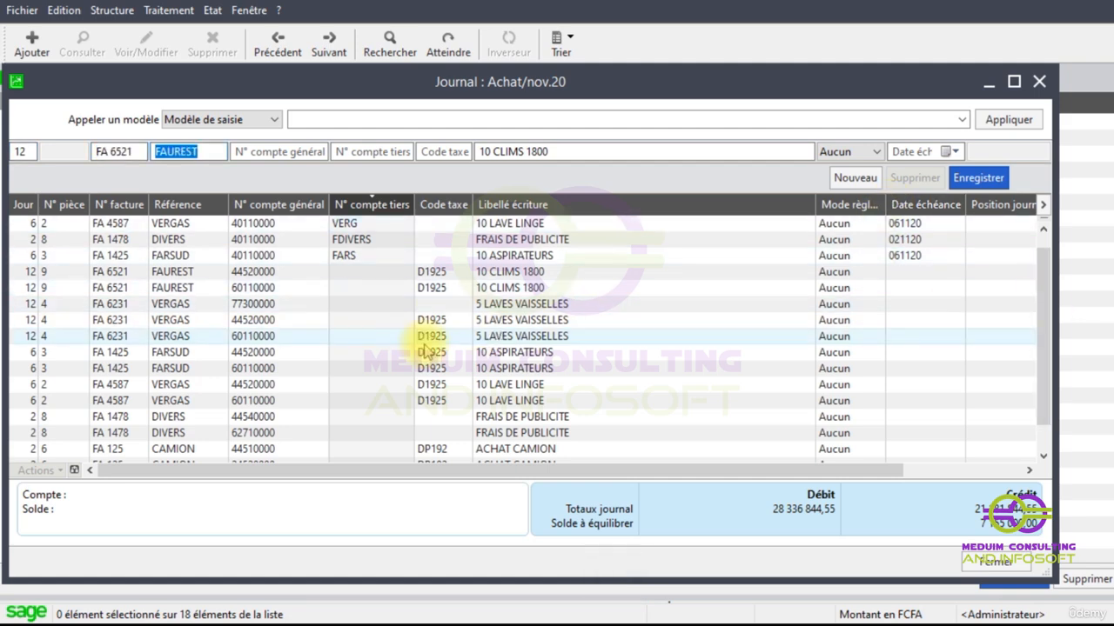
scroll(549, 453, down, 1)
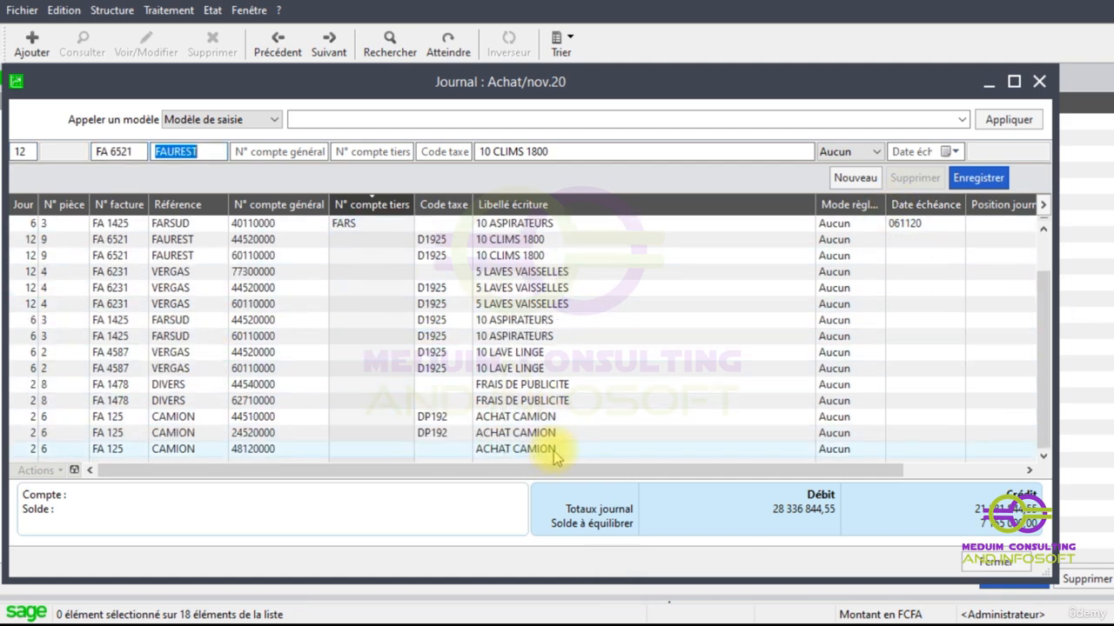
key(Tab)
key(Tab)
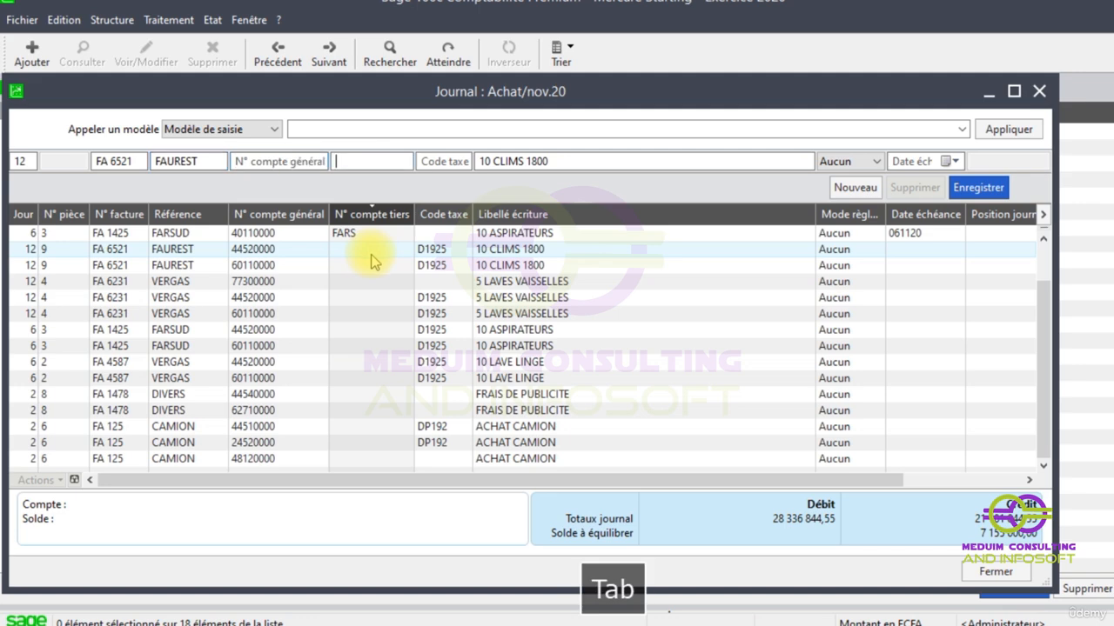
text(FAU)
key(Tab)
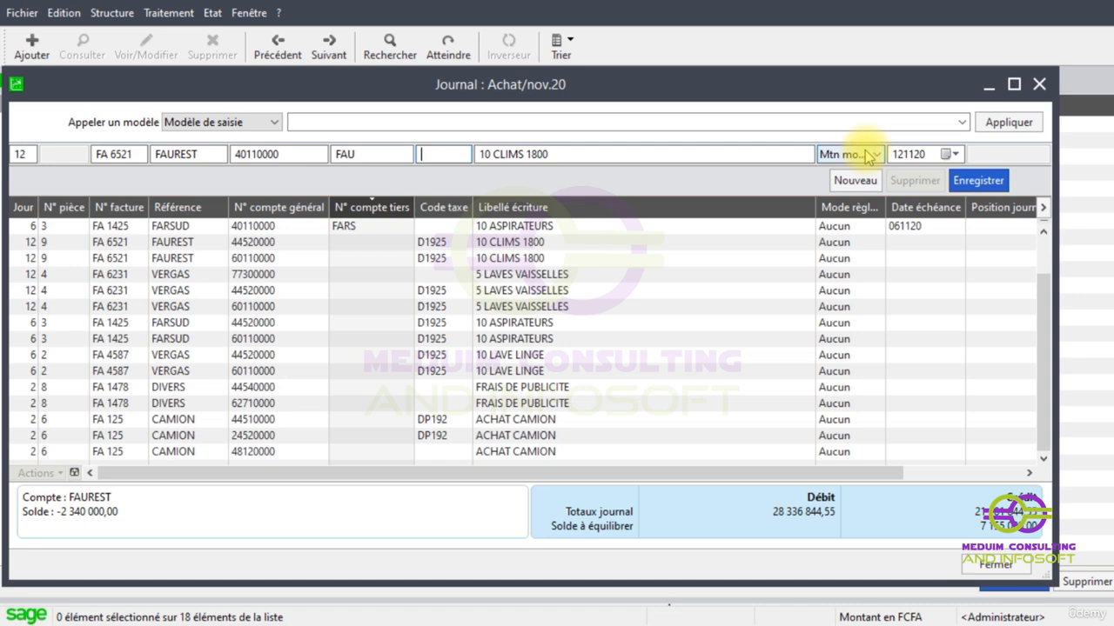
- Accept the supplier line's label, payment method, due date and balancing credit of 7155000, and record the instalment lines
key(Tab)
key(Tab)
key(Tab)
key(Tab)
key(Tab)
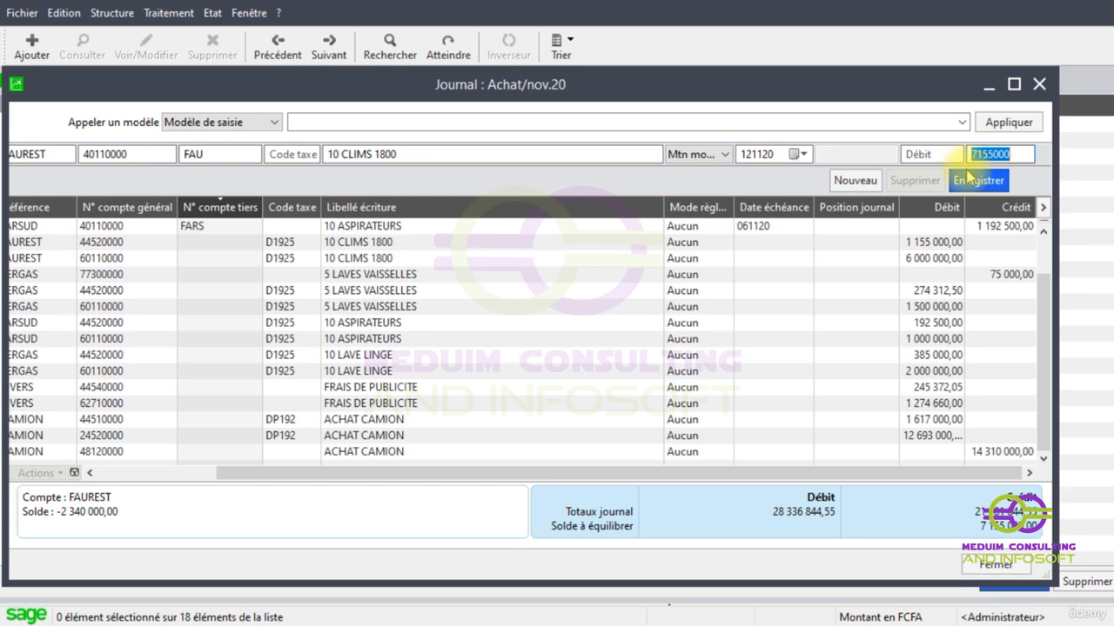
key(Return)
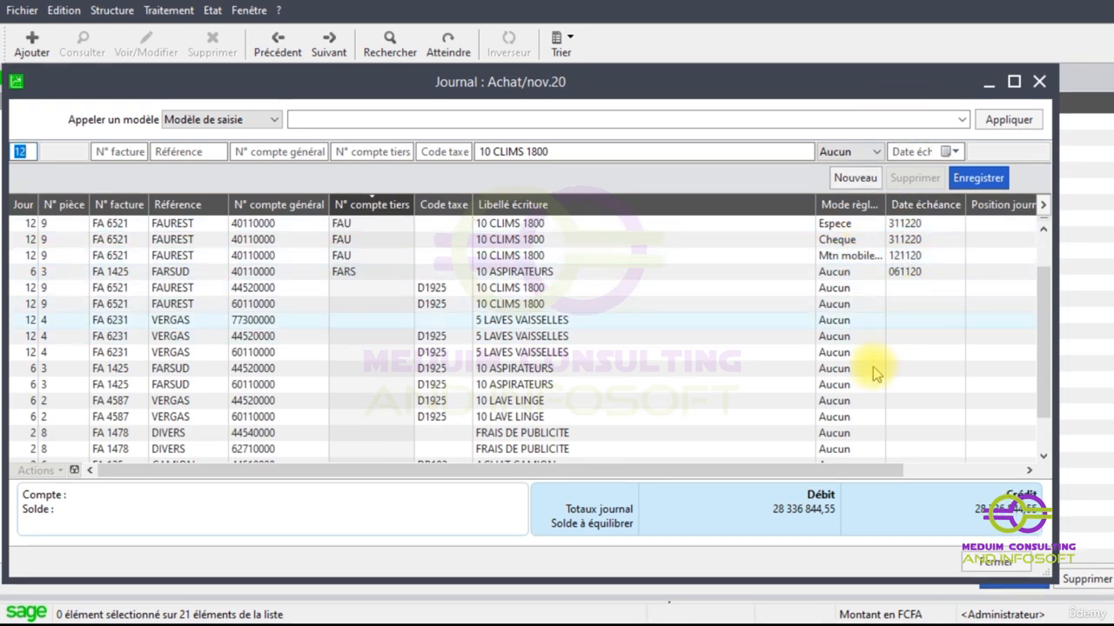
- View the payment methods available for FARSUD's 10 ASPIRATEURS supplier line, without changing the current one
click(847, 274)
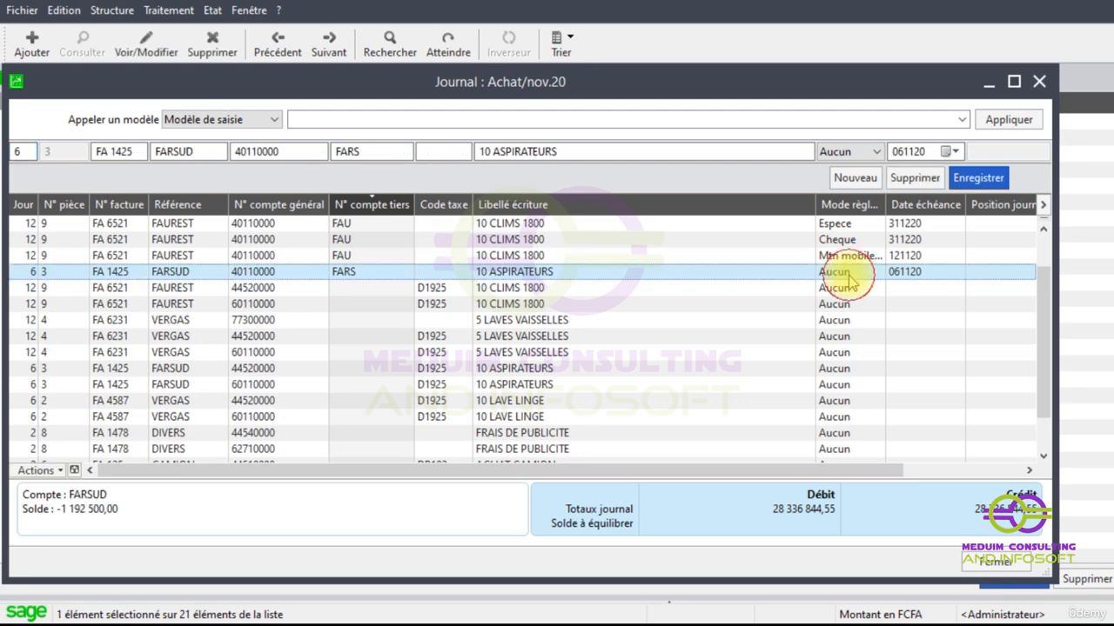
click(875, 151)
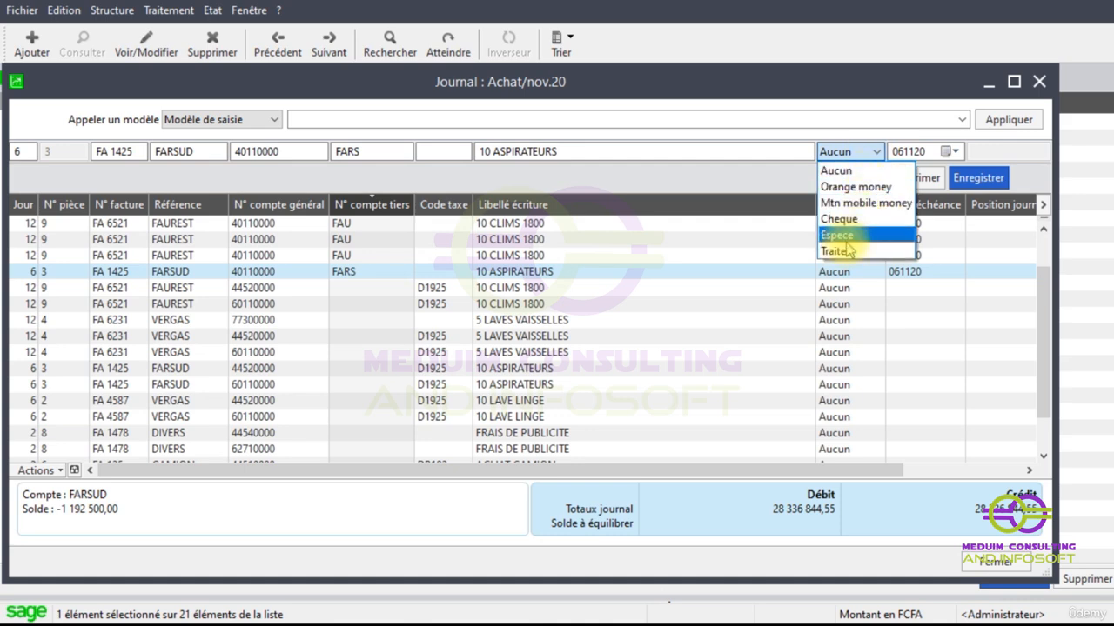
click(704, 176)
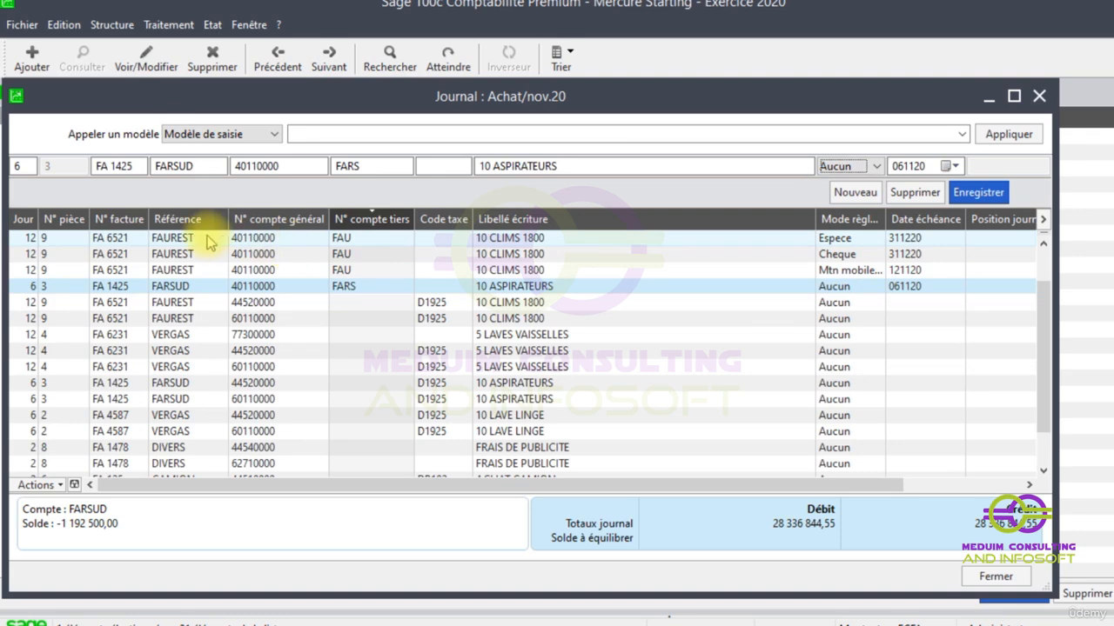
- Delete the three FAU instalment lines of invoice FA 6521 (Espece, Cheque and Mtn mobile money), confirming each deletion
click(209, 241)
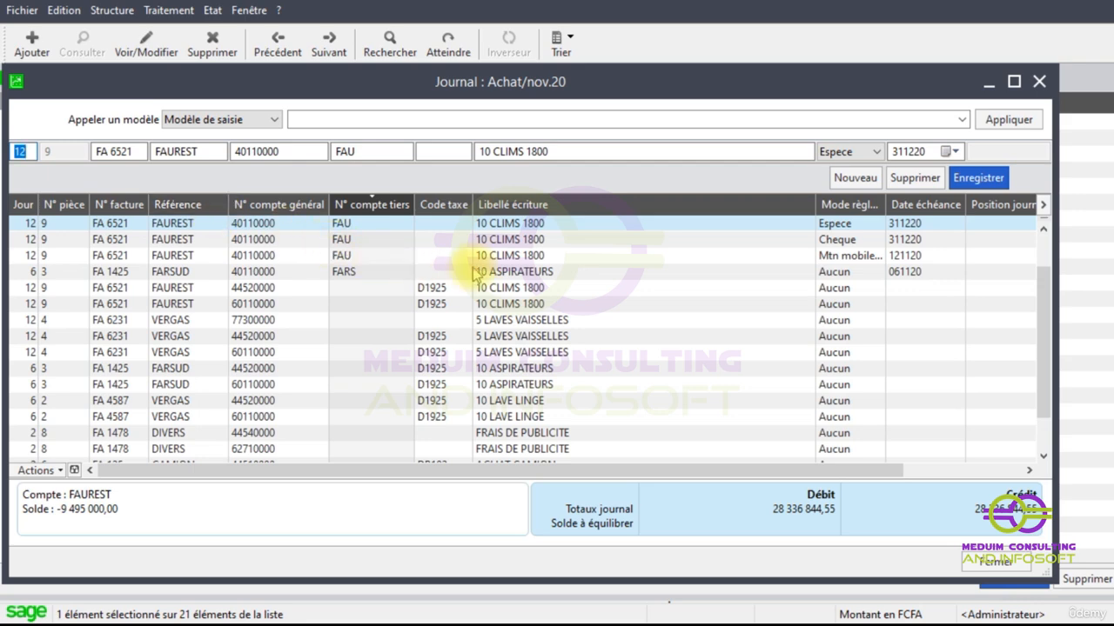
ctrl+shift+click(838, 258)
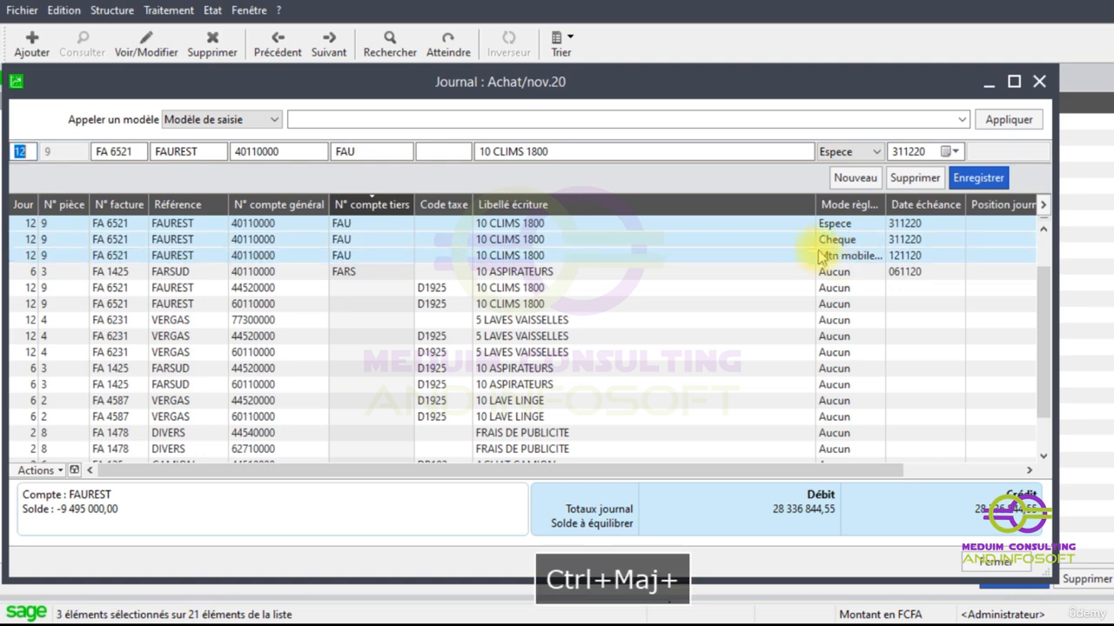
click(914, 177)
click(539, 374)
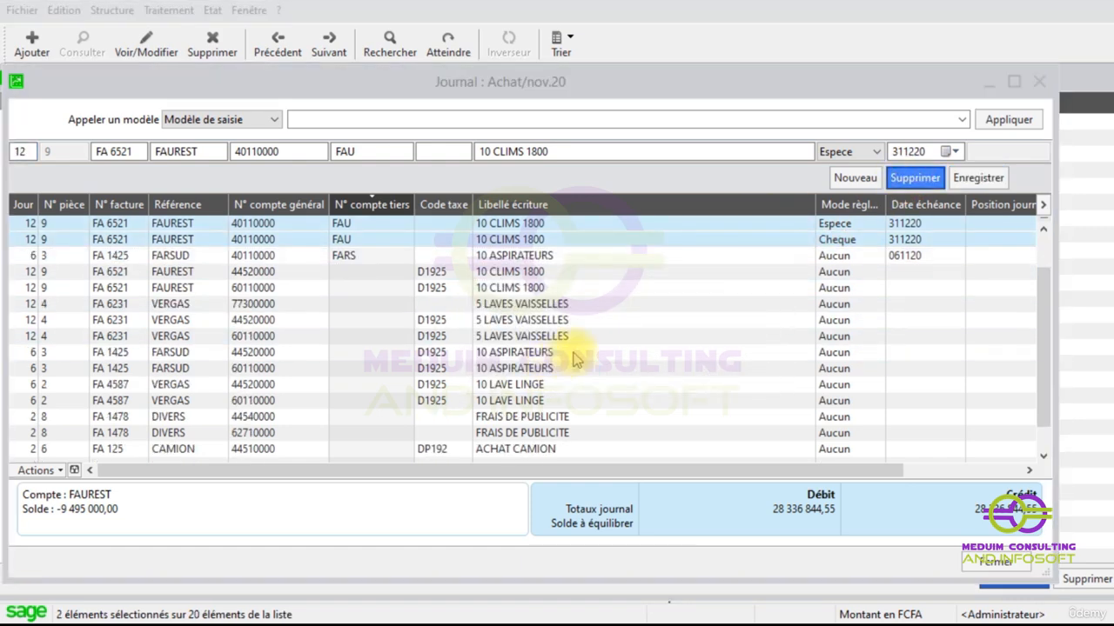
click(570, 371)
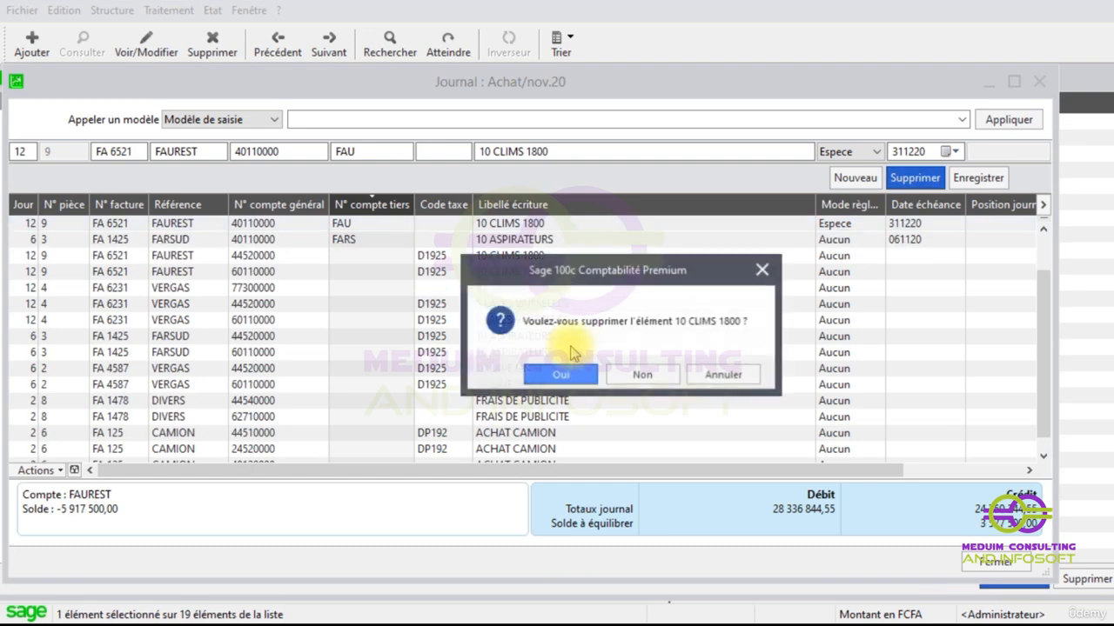
click(561, 371)
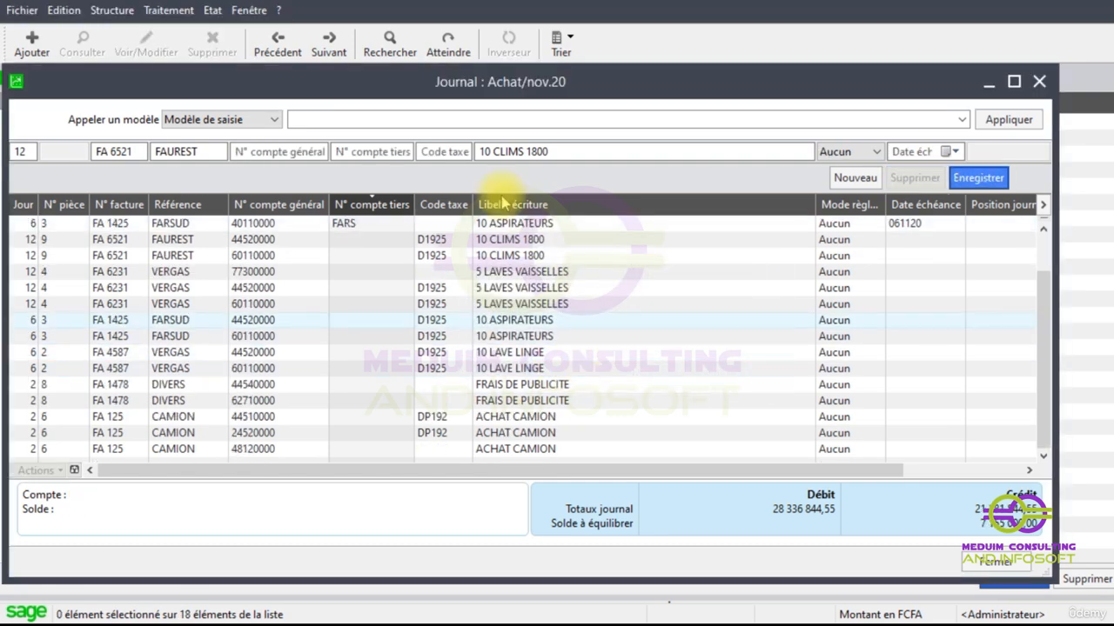
- Open supplier FAUREST's record from the third-party accounts list
click(160, 10)
mouse_move(112, 12)
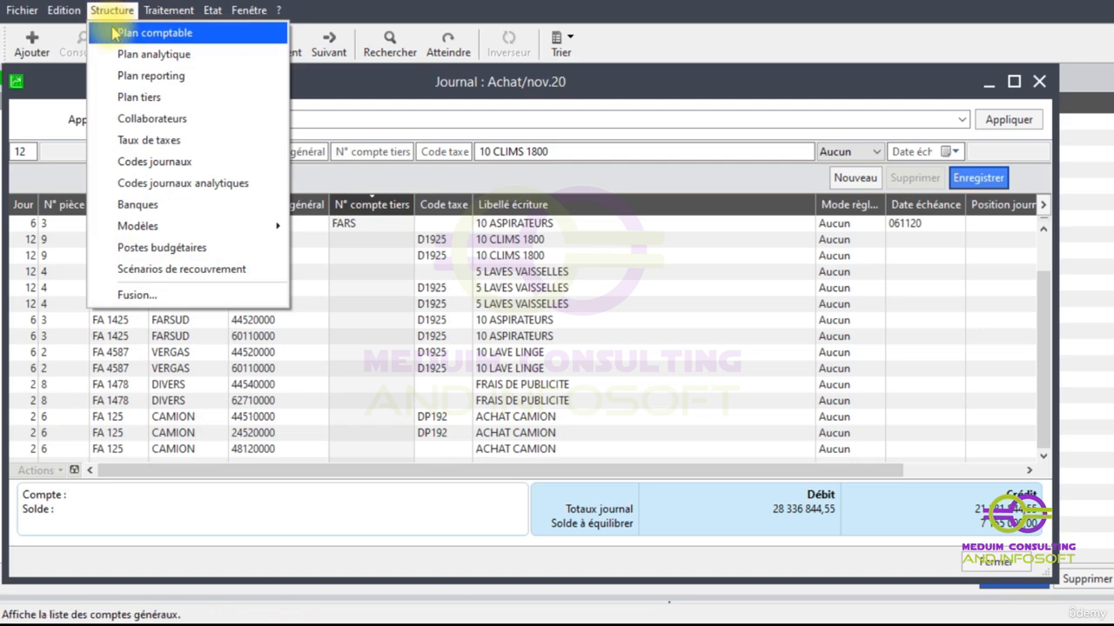
click(144, 100)
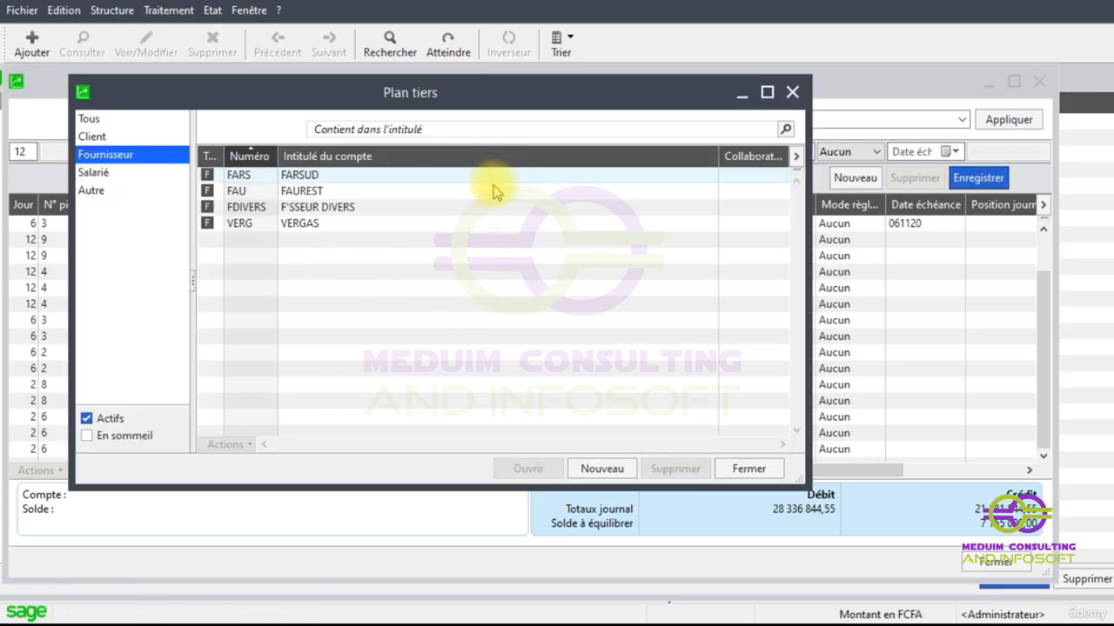
click(300, 192)
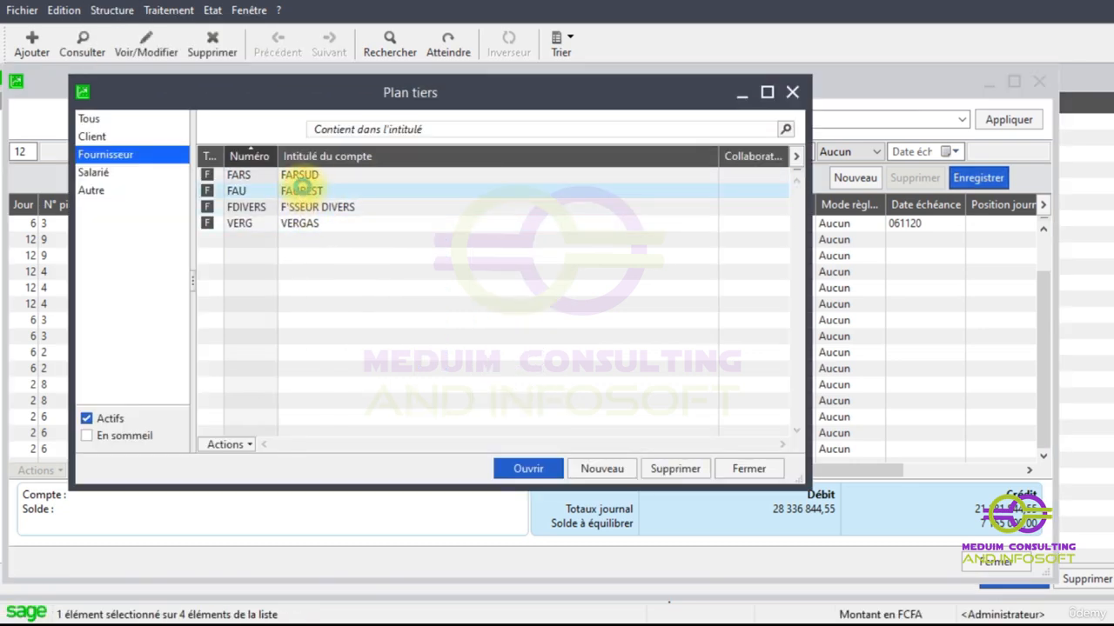
double_click(300, 188)
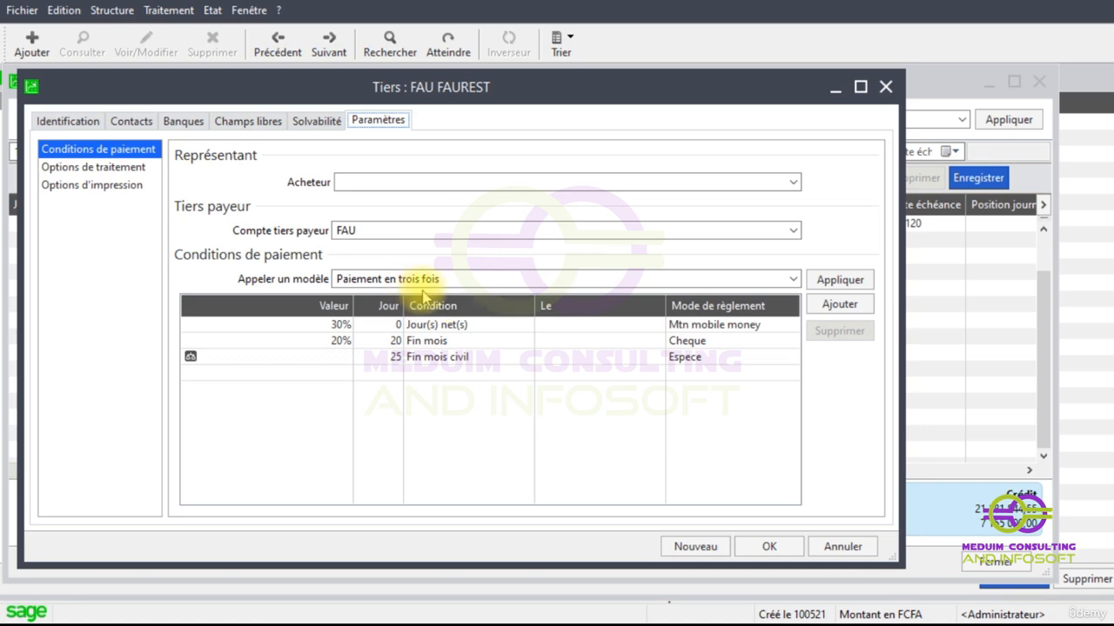
- Delete FAUREST's three payment condition lines (Espece, Cheque and Mtn mobile money), then close the supplier record and the third-party list
click(675, 357)
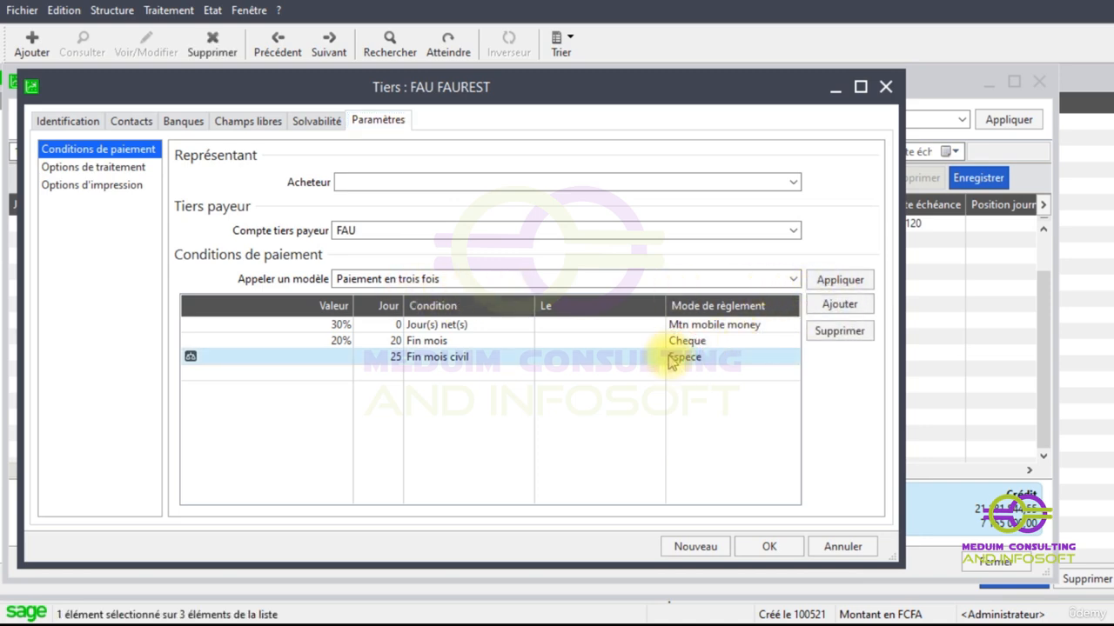
click(831, 331)
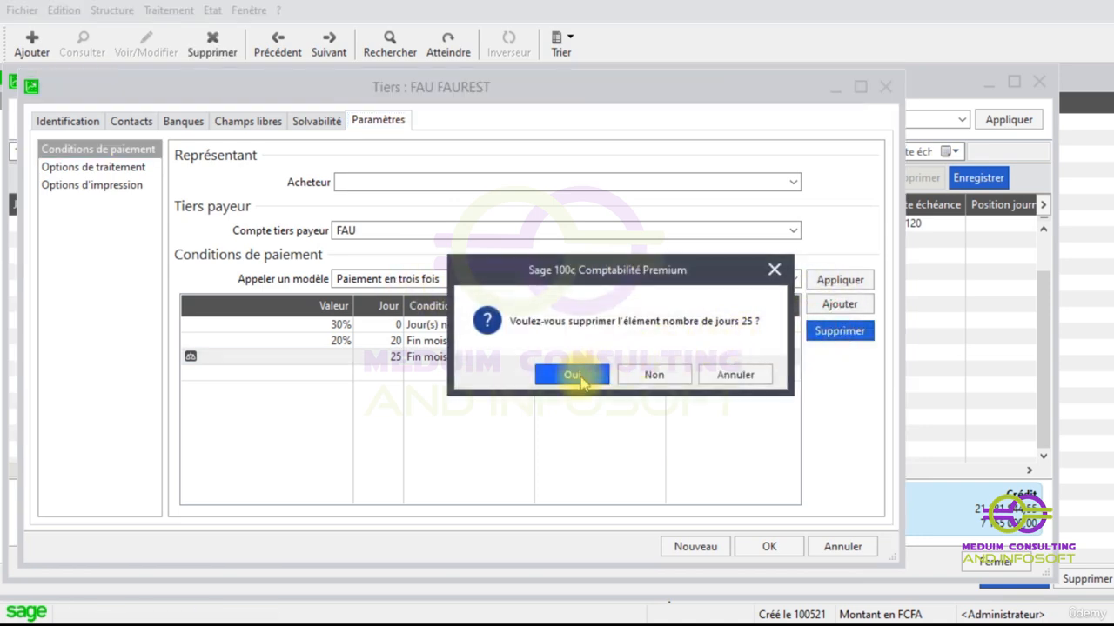
click(576, 375)
click(605, 344)
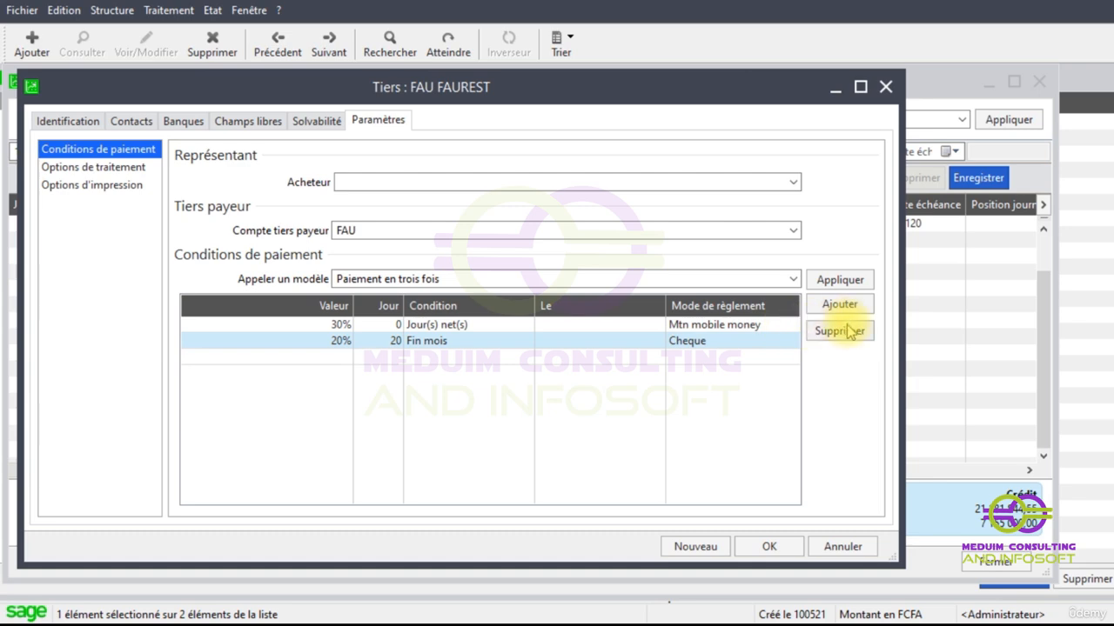
click(839, 331)
click(600, 367)
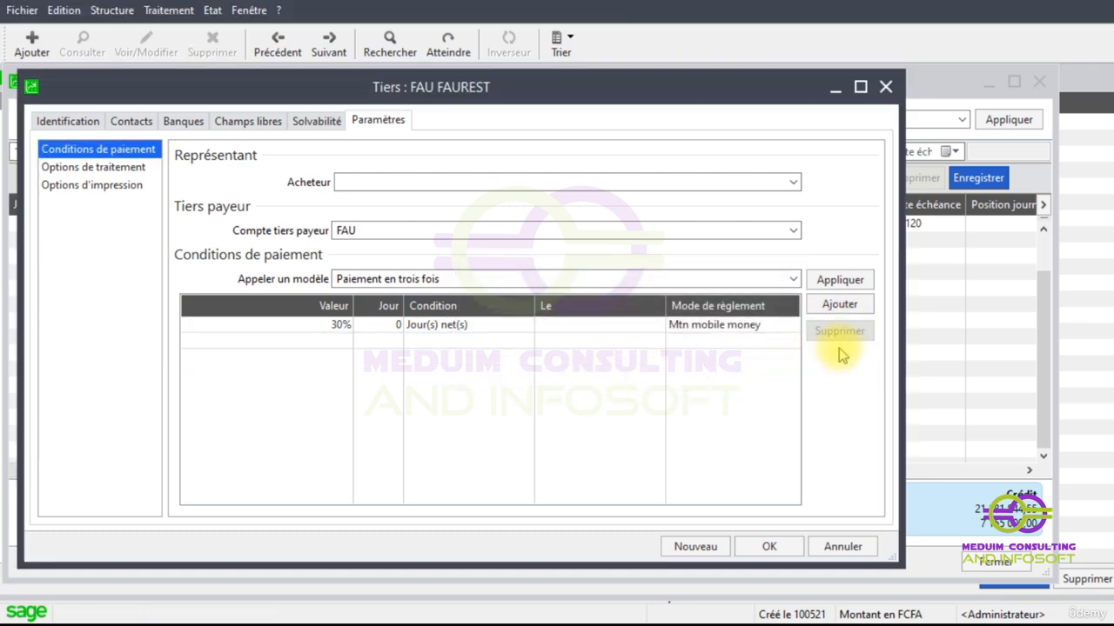
click(715, 327)
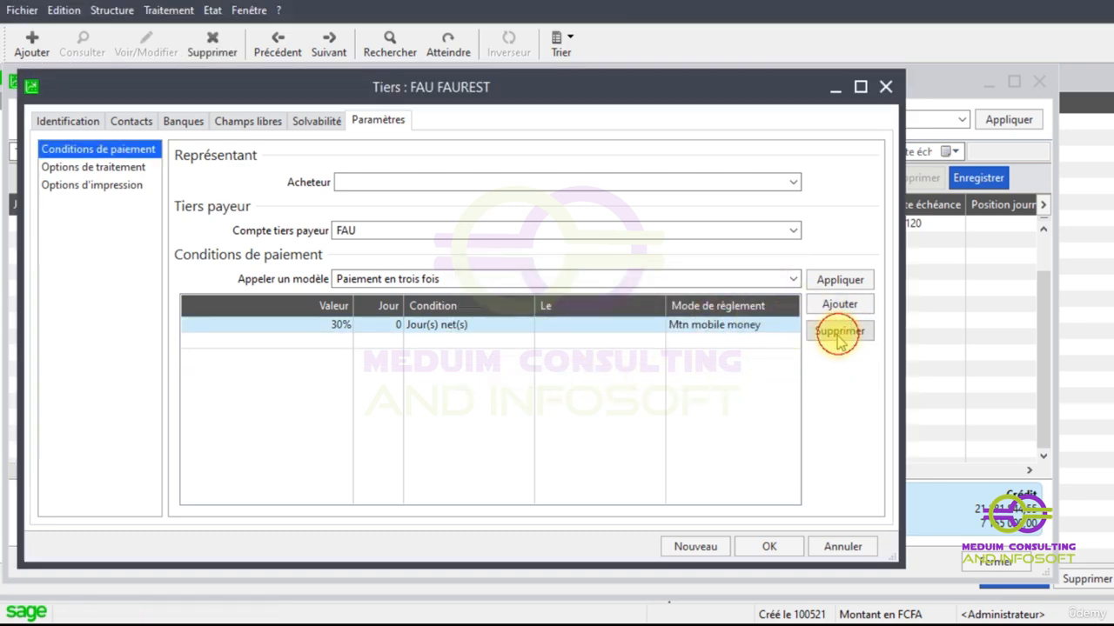
click(839, 330)
click(578, 374)
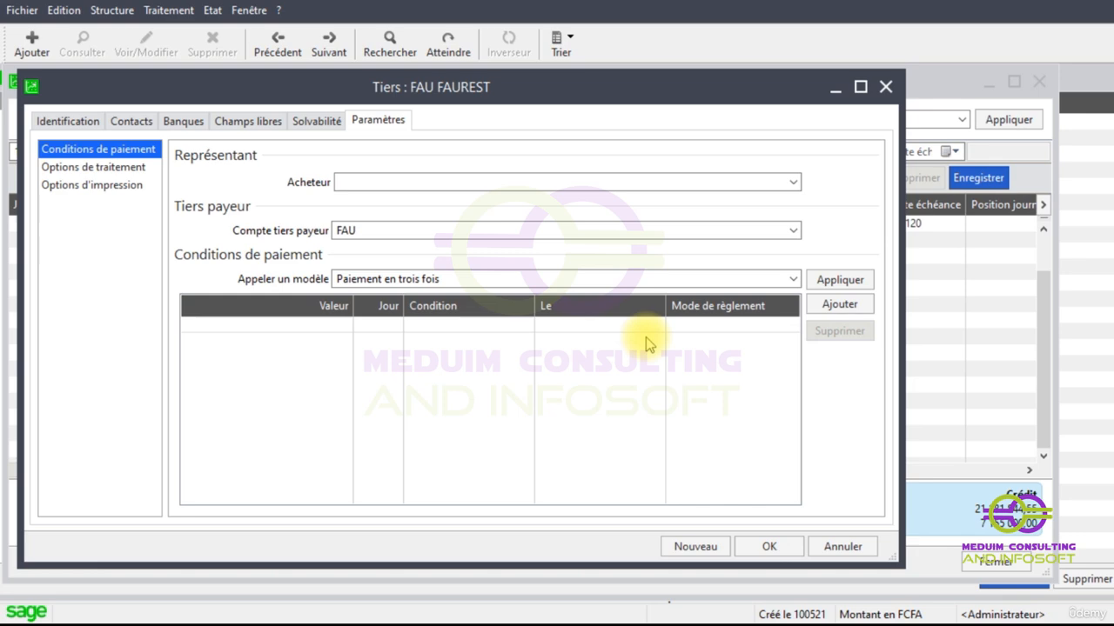
click(883, 87)
click(792, 92)
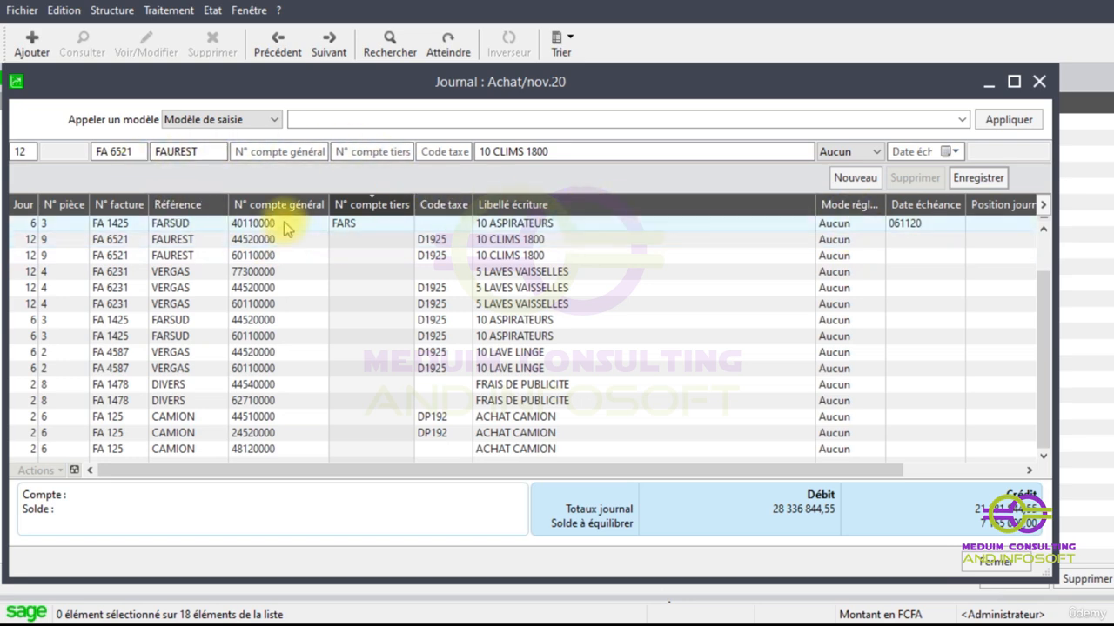
- Assign third-party account FAU to the first supplier line of invoice FA 6521 in the Achat journal
key(Tab)
key(Tab)
click(362, 151)
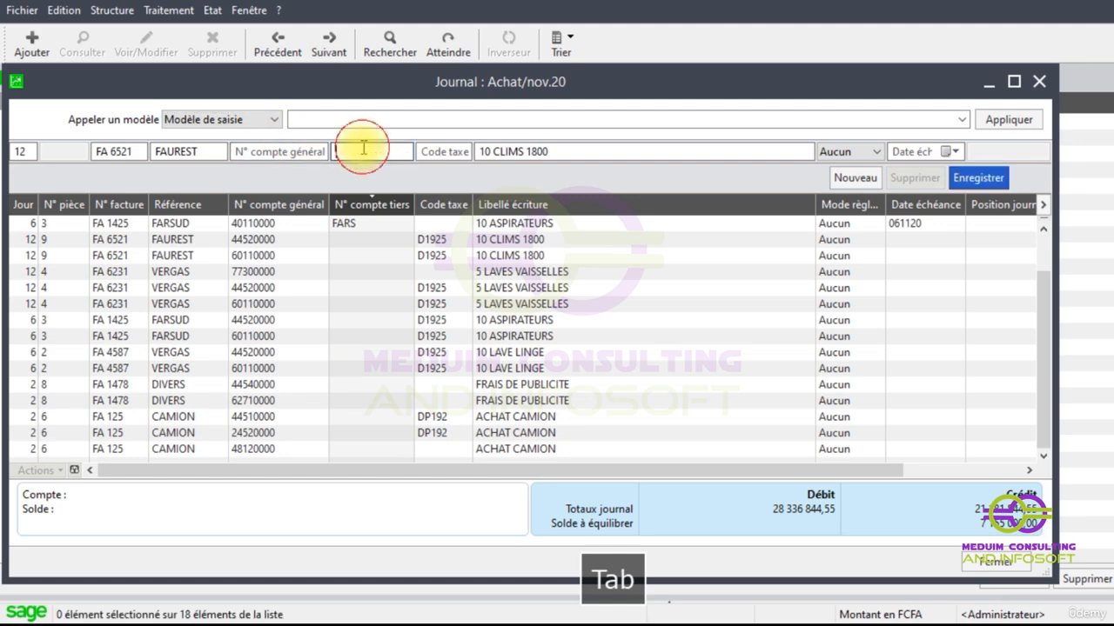
text(FAURESR)
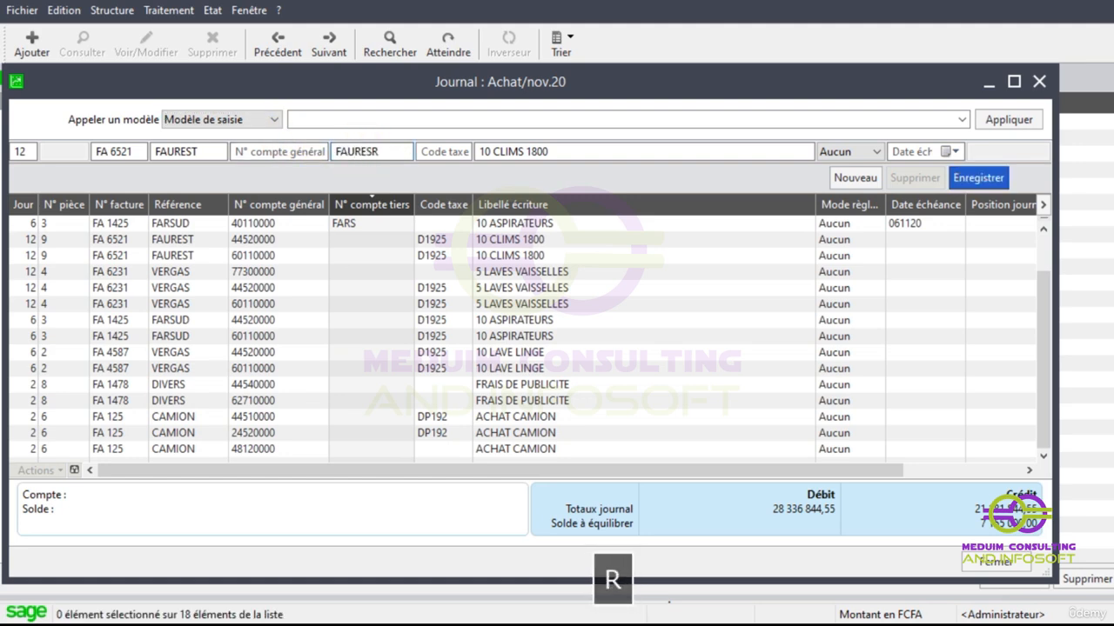
key(BackSpace)
text(T)
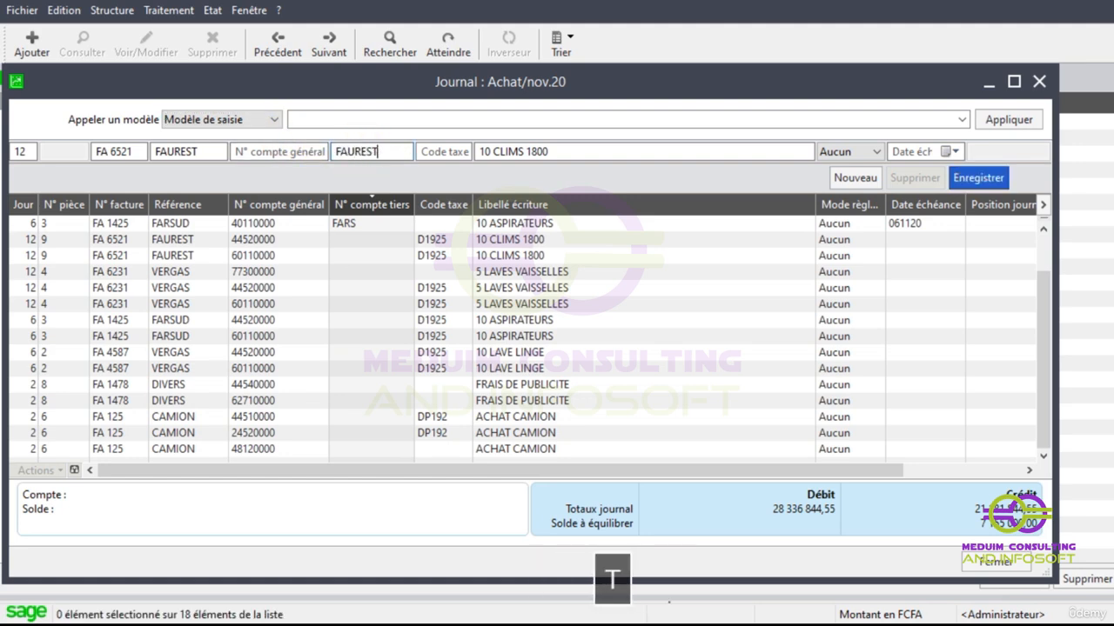
key(Tab)
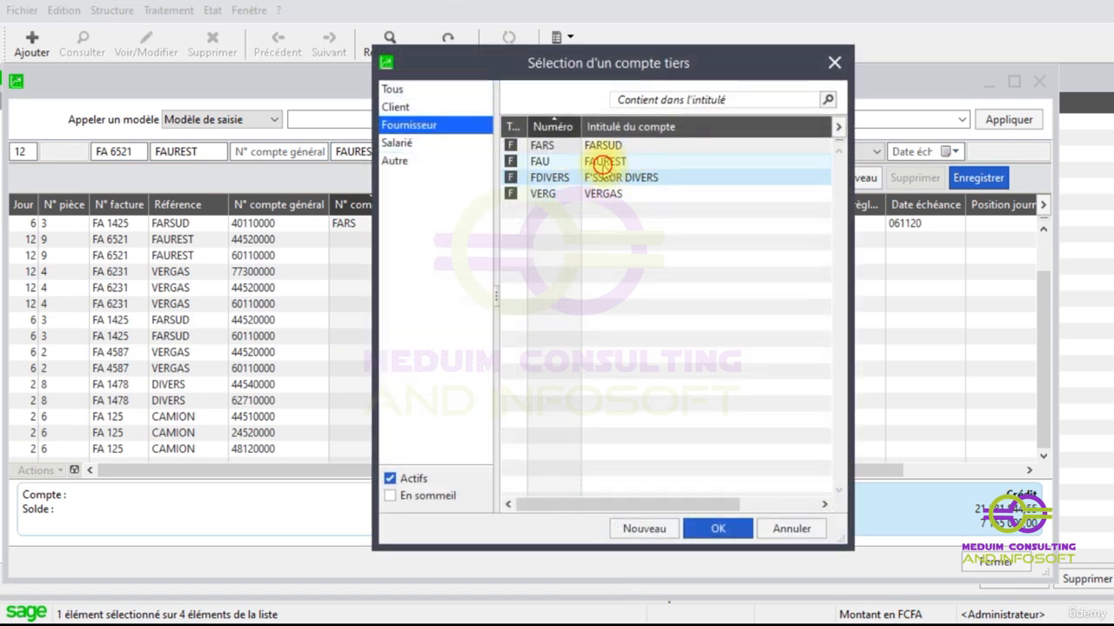
double_click(602, 162)
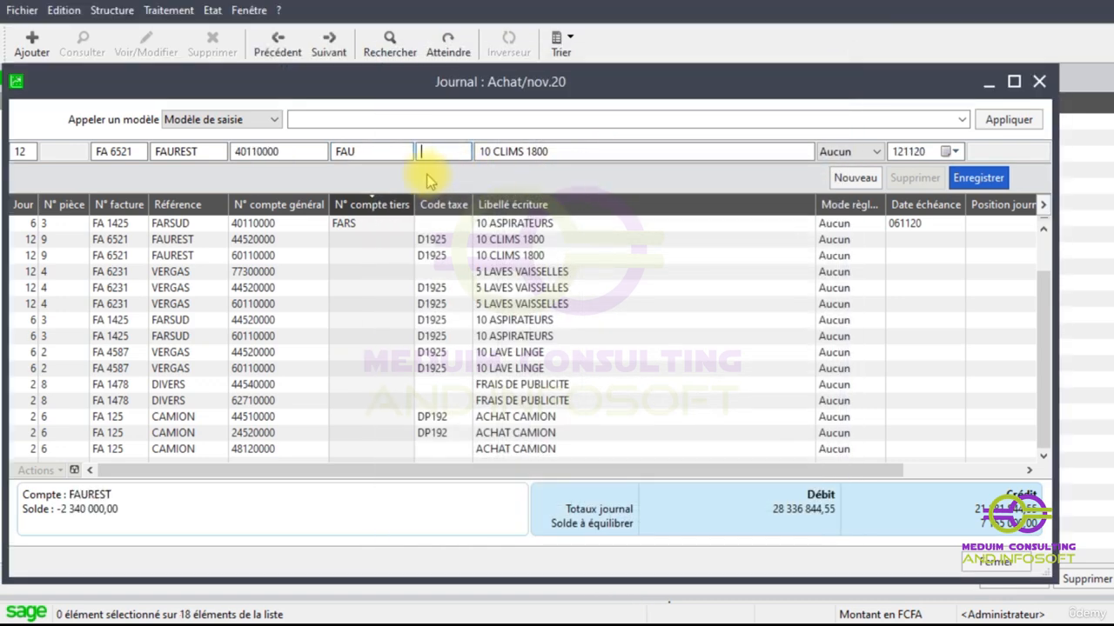
- Set the FAU line's payment method to Orange money, keeping the label 10 CLIMS 1800 and due date 121120
key(Tab)
key(Tab)
key(Tab)
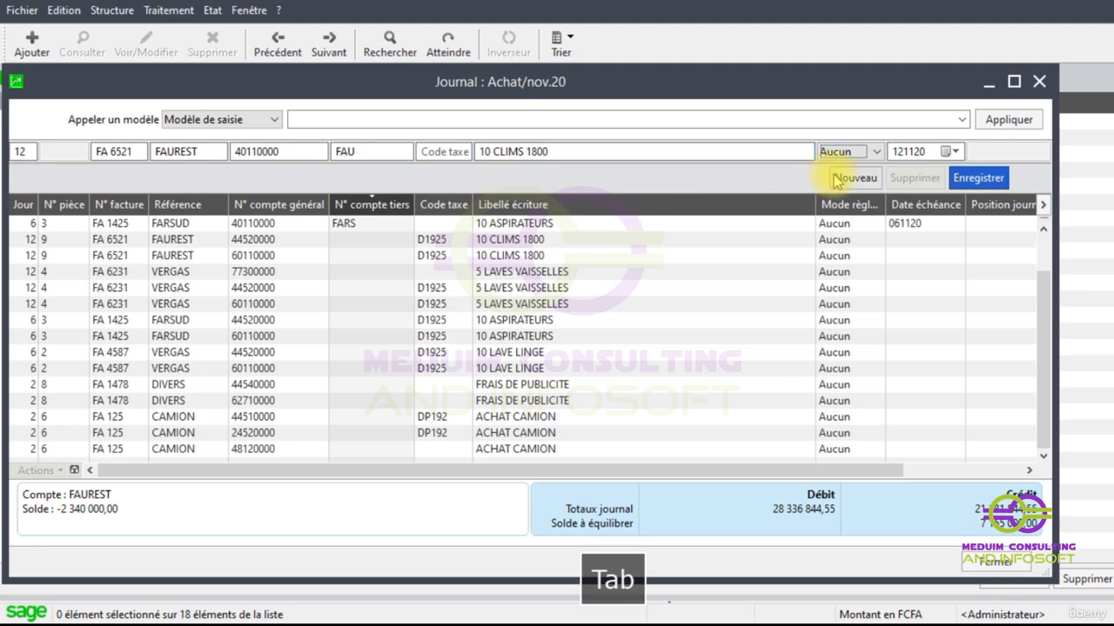
click(875, 151)
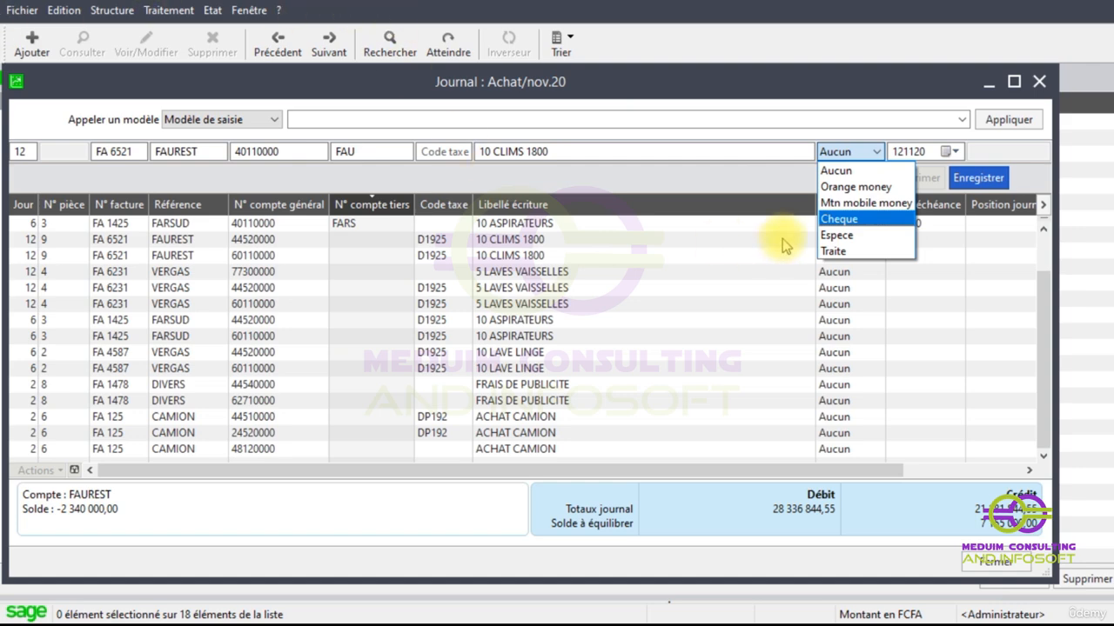
click(759, 177)
key(Tab)
key(Tab)
key(Tab)
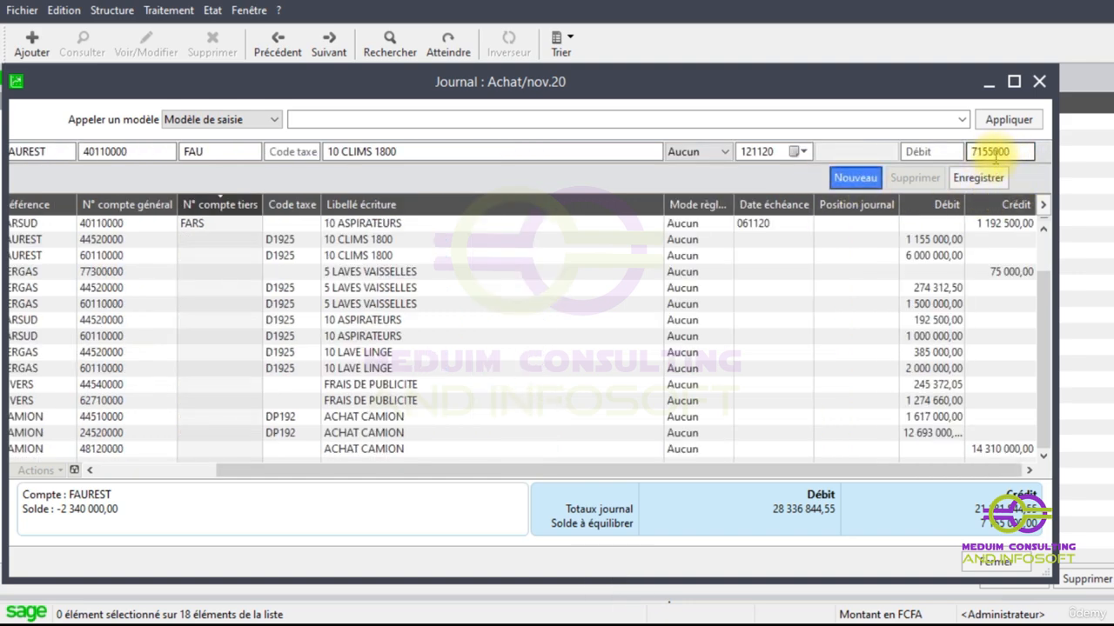
click(725, 153)
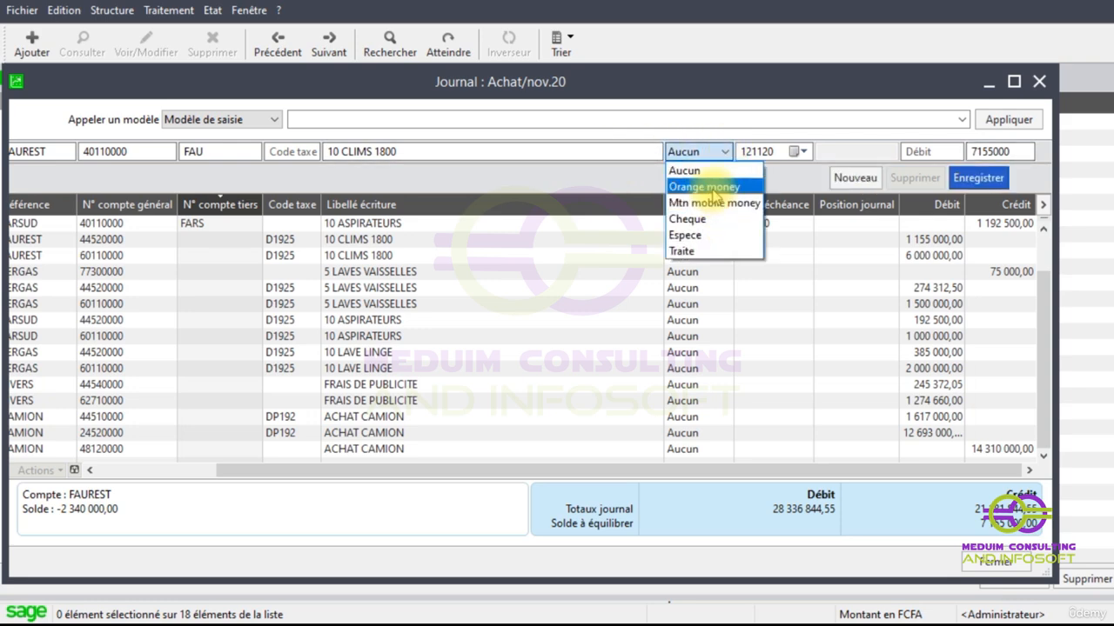
click(713, 188)
- Set the Orange money line's credit to 3577500 and record the line
double_click(1014, 152)
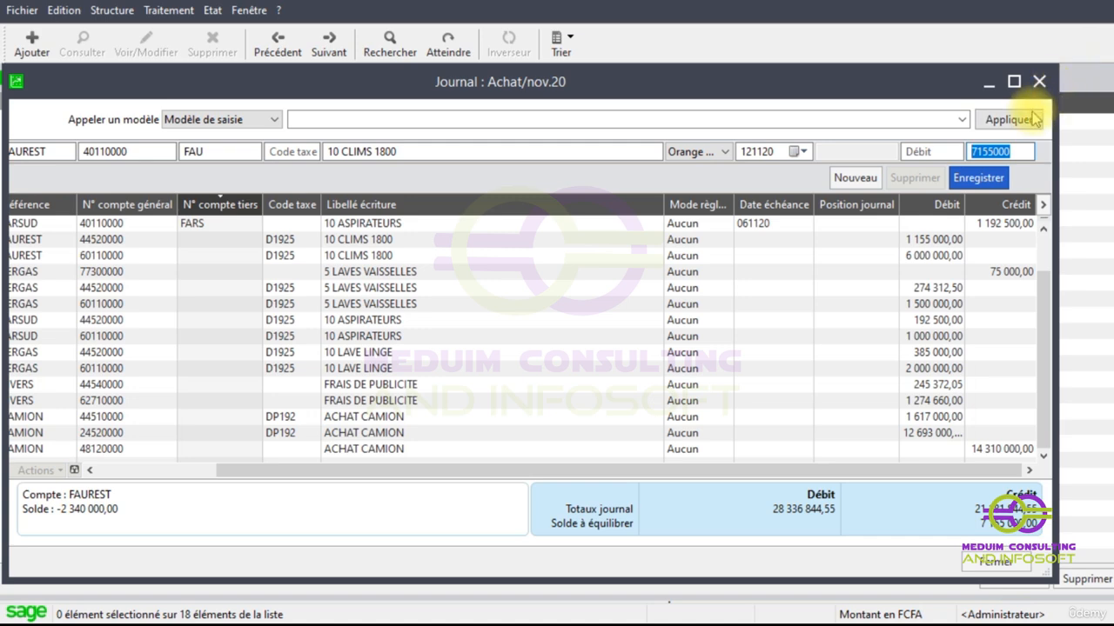
text(3)
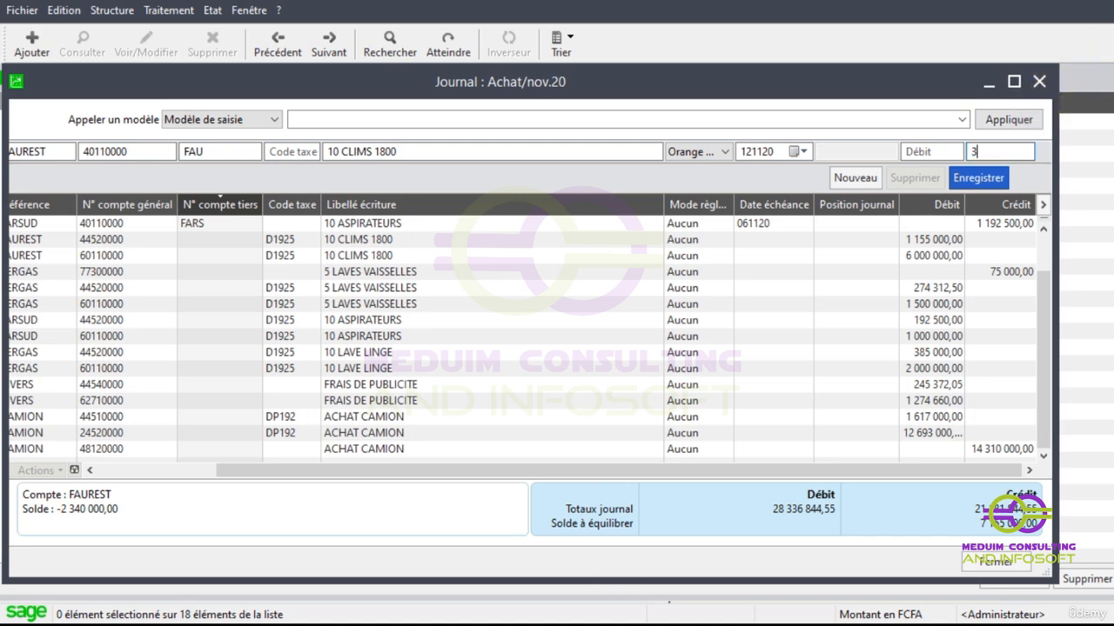
text(755)
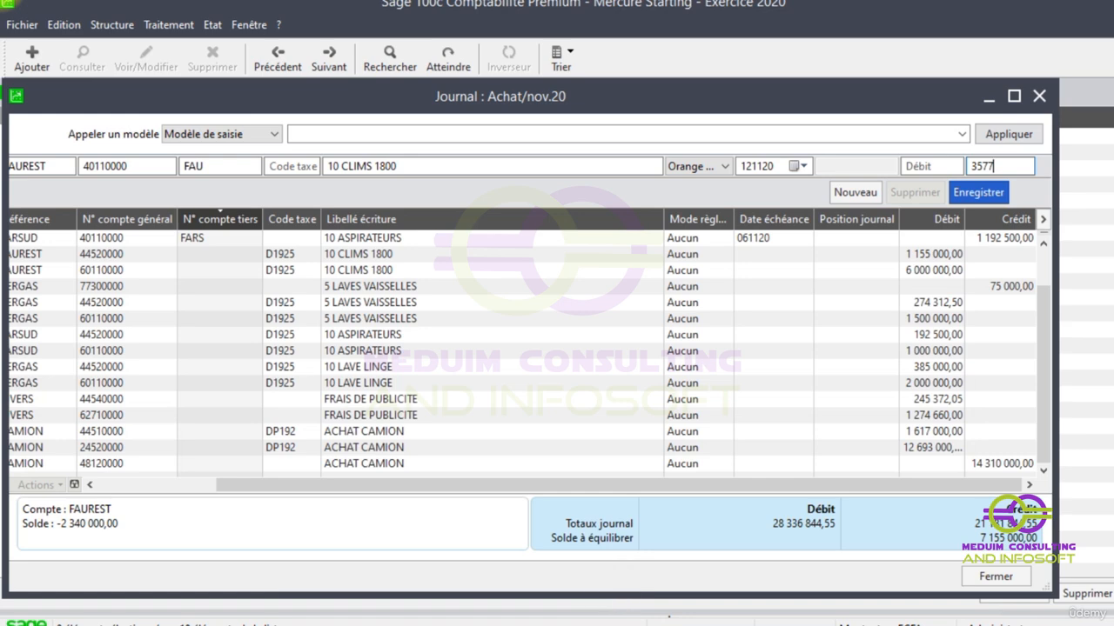
text(500)
key(Return)
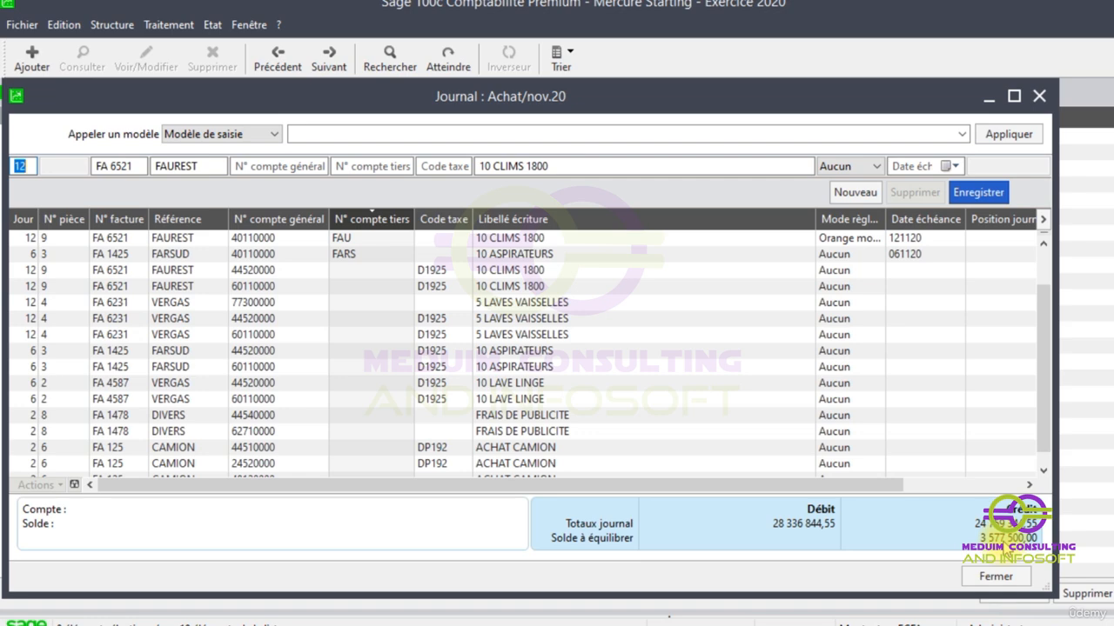
- Assign third-party account FAU to a second supplier line of invoice FA 6521, keeping the day, invoice number and reference
key(Tab)
key(Tab)
key(Tab)
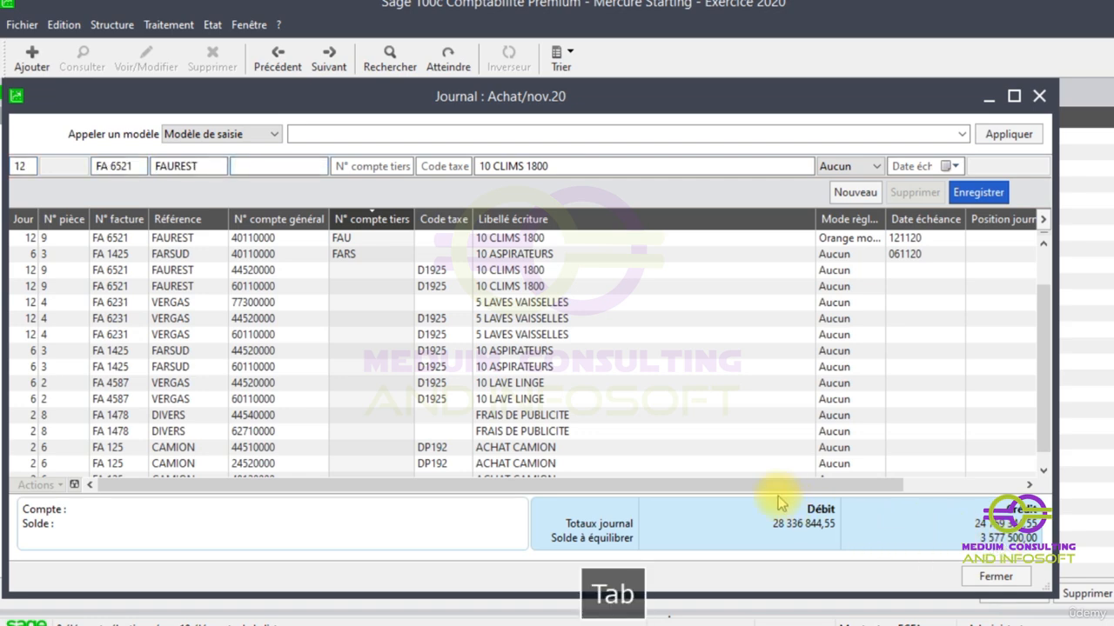
key(Tab)
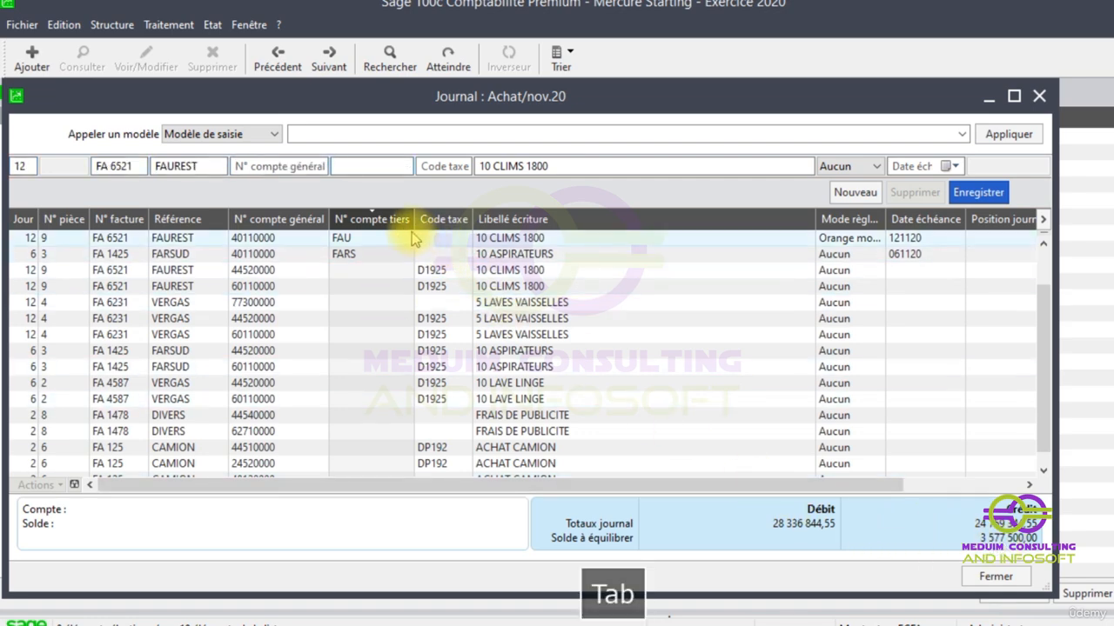
text(FAUREST)
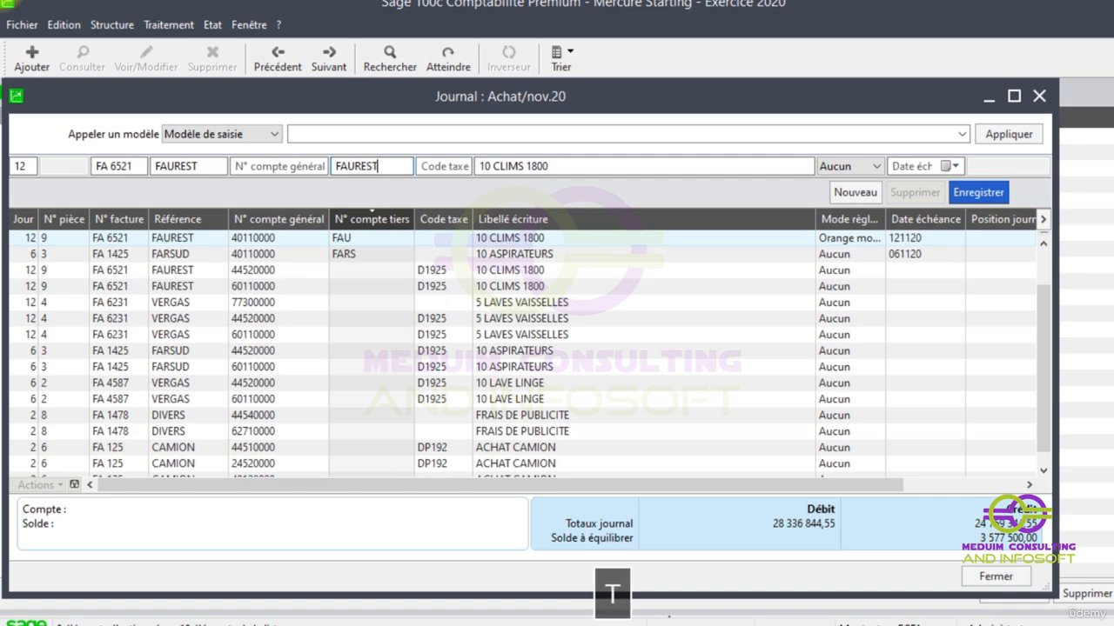
key(Tab)
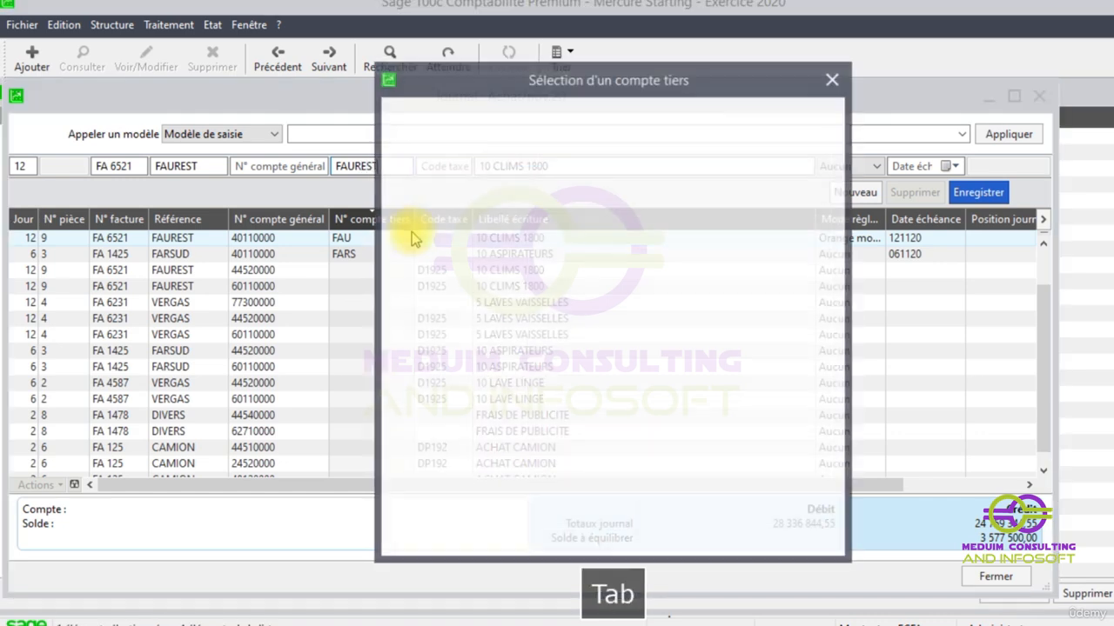
double_click(613, 177)
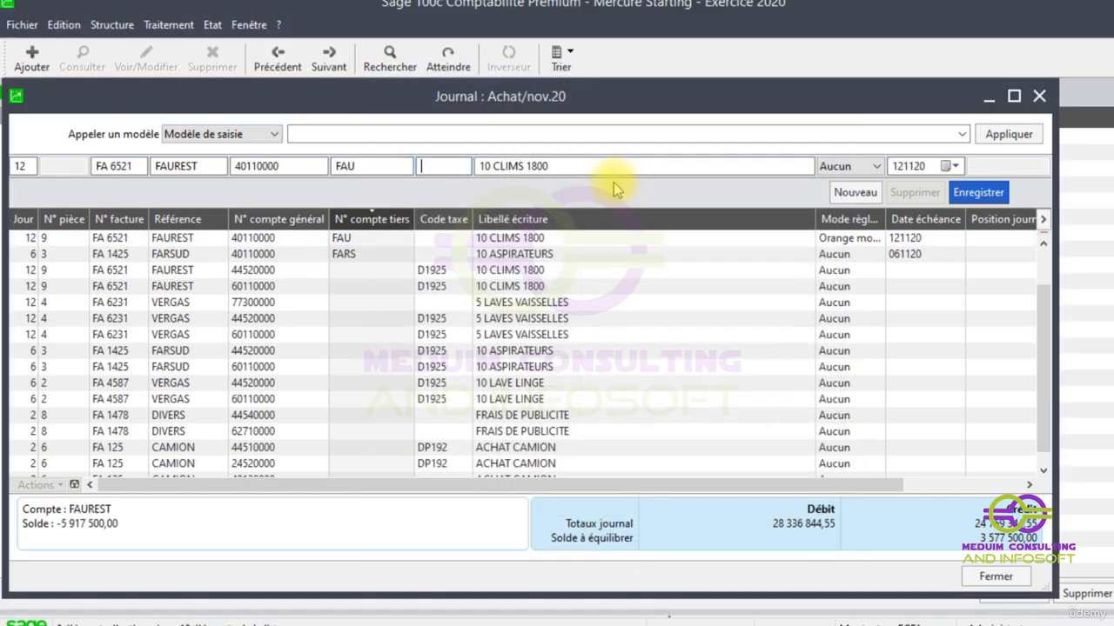
- Record the second FAU line with payment method Traite, due date 24 December 2020 and the balancing credit of 3577500
key(Tab)
key(Tab)
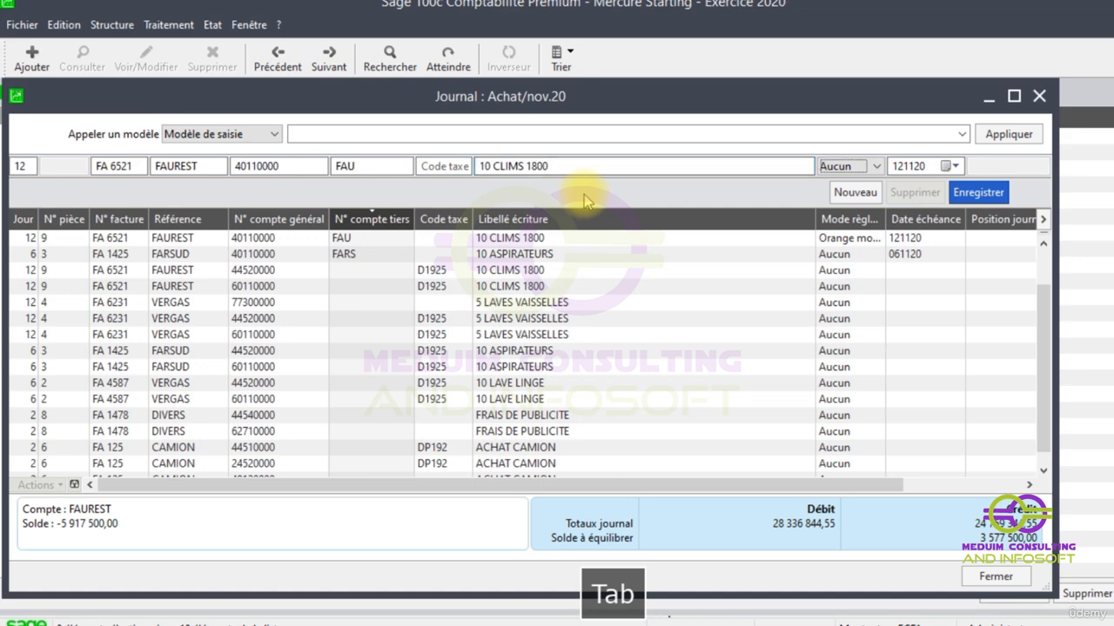
click(875, 165)
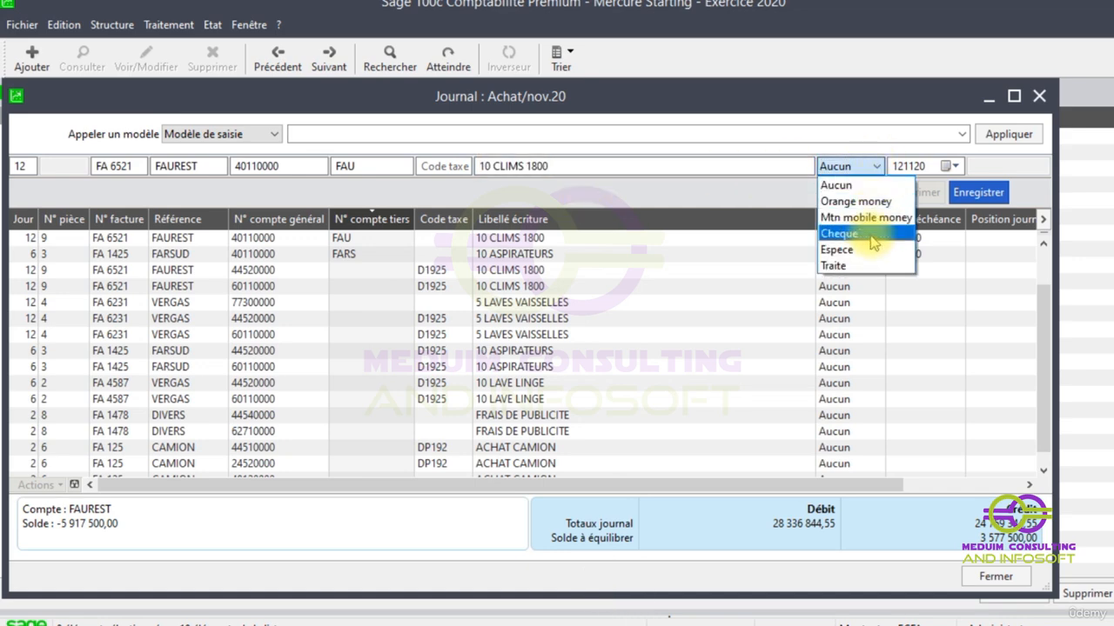
click(854, 267)
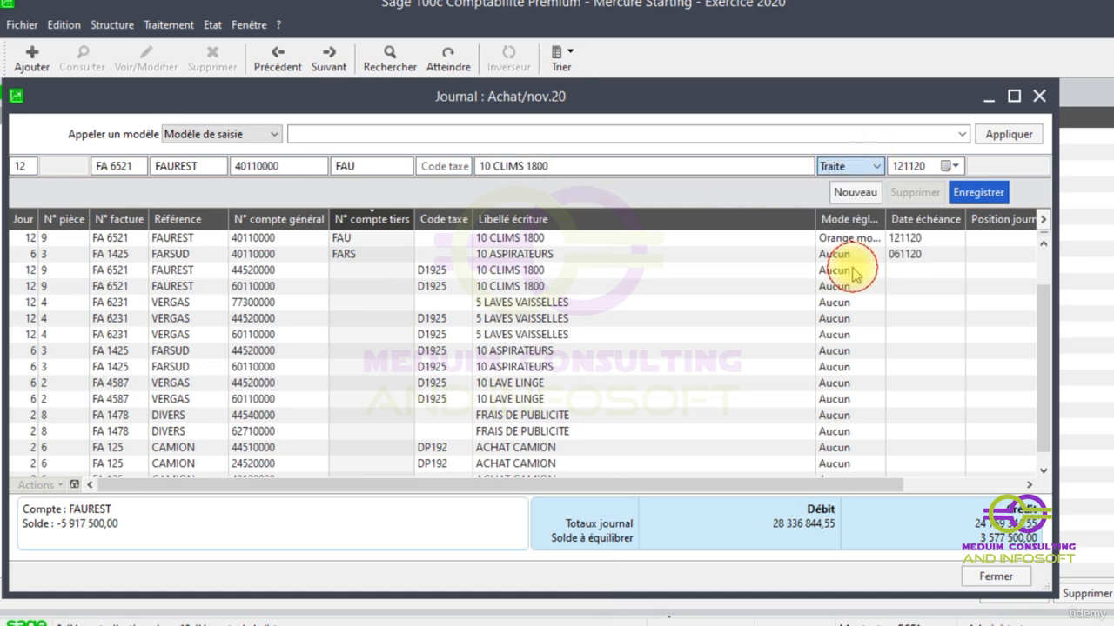
click(955, 167)
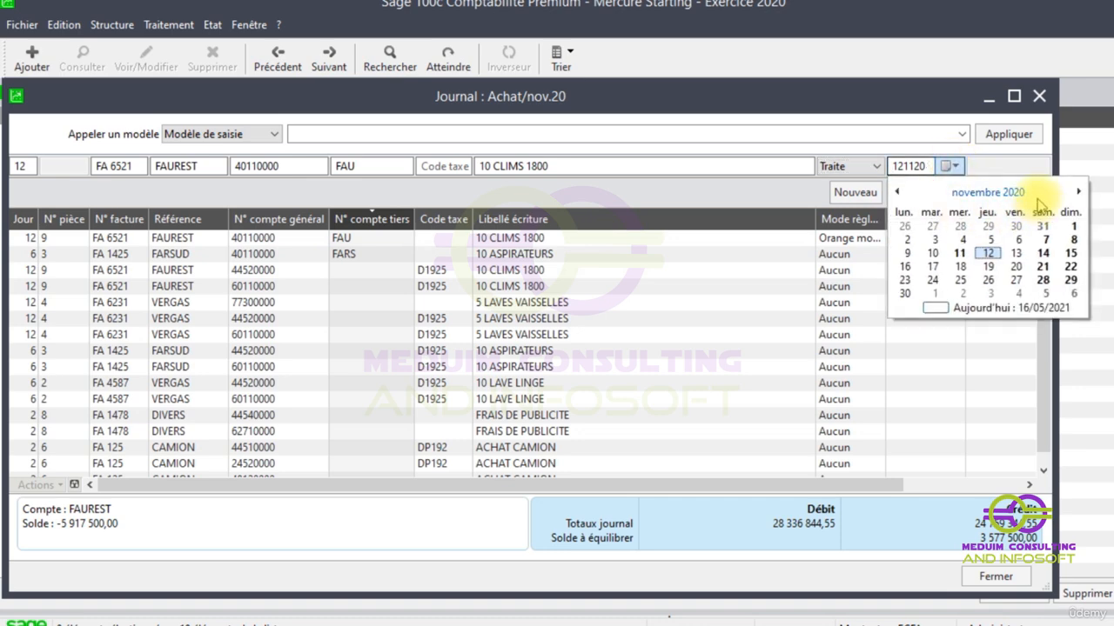
click(1077, 190)
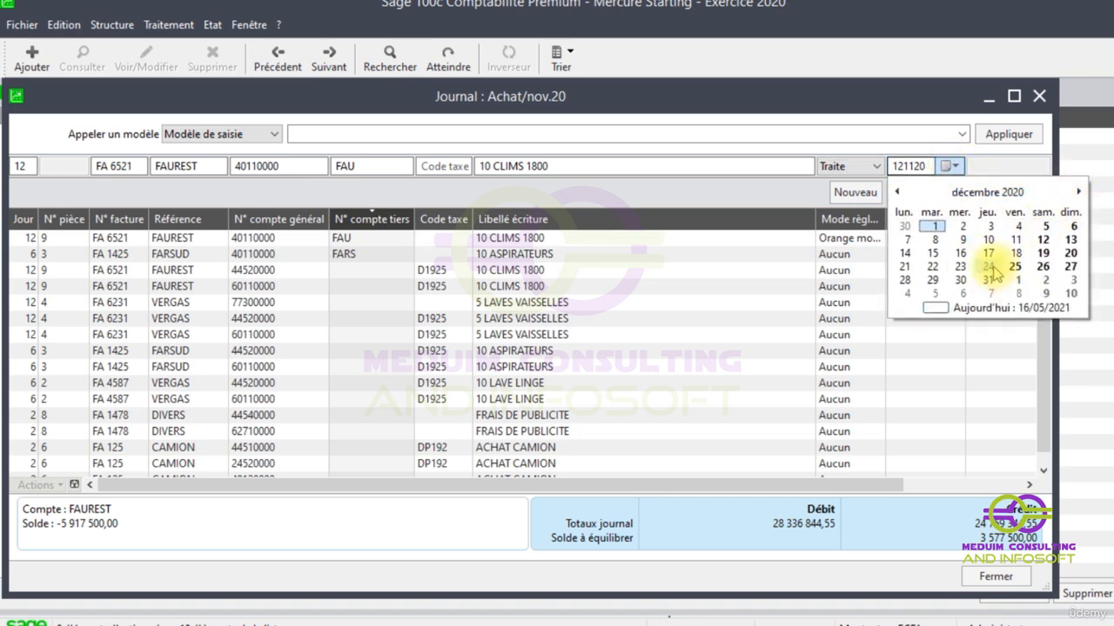
click(987, 267)
key(Tab)
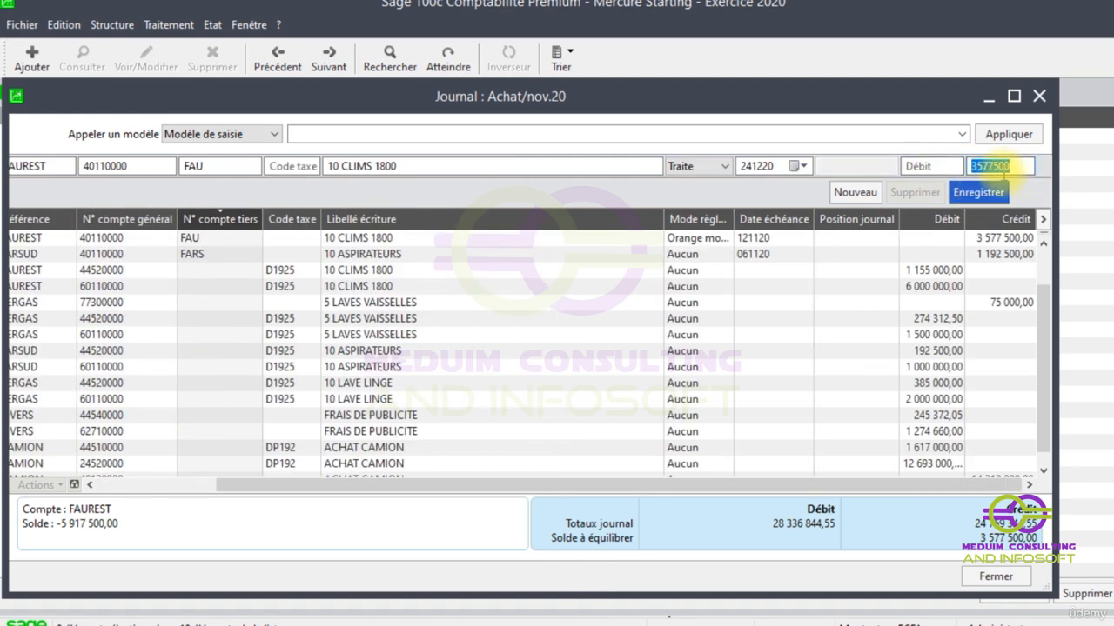
key(Return)
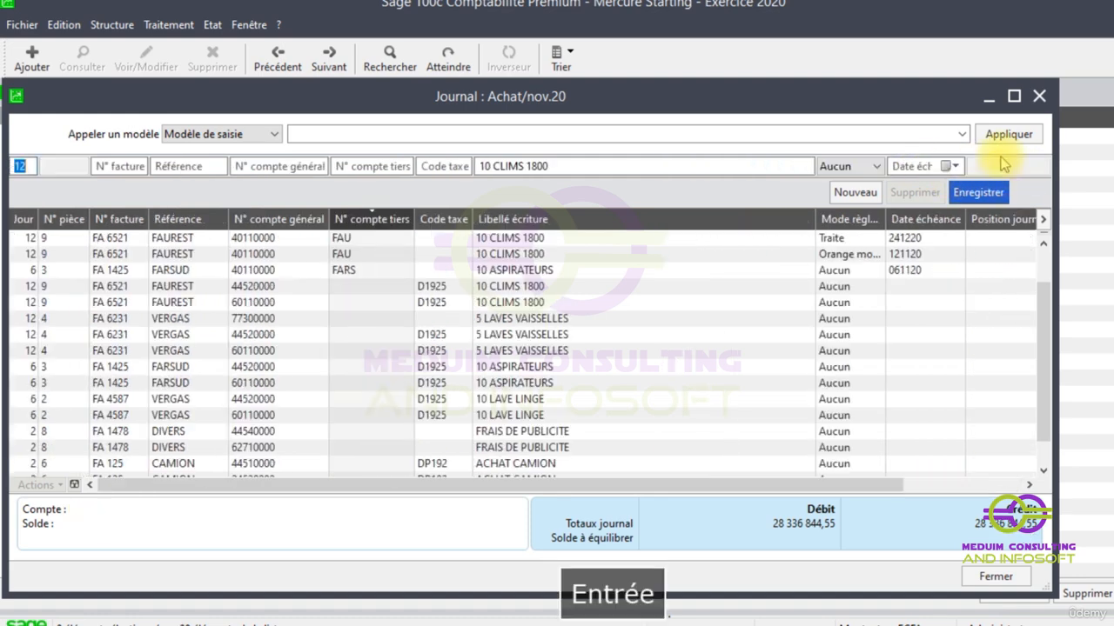